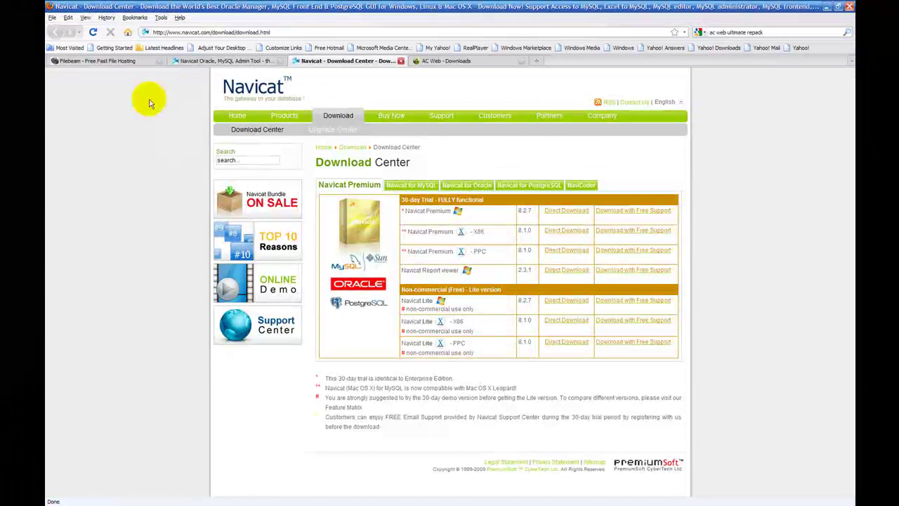
Step: Look over the Filebeam and AC Web - Downloads tabs in Firefox, ending on the Navicat tab
left_click(107, 60)
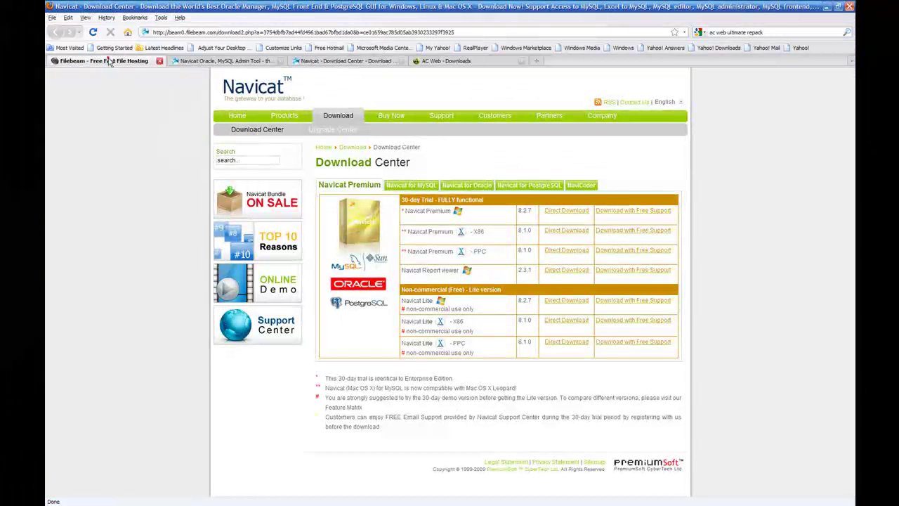
left_click(456, 61)
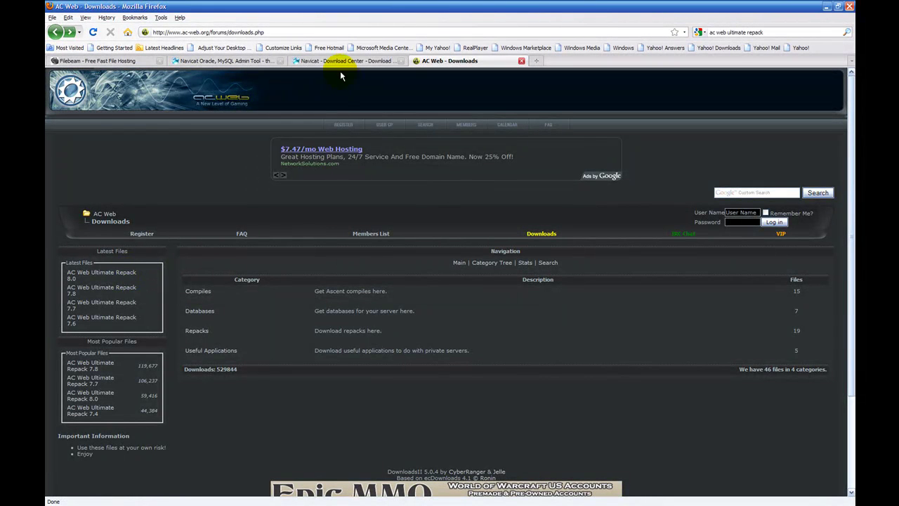
left_click(224, 60)
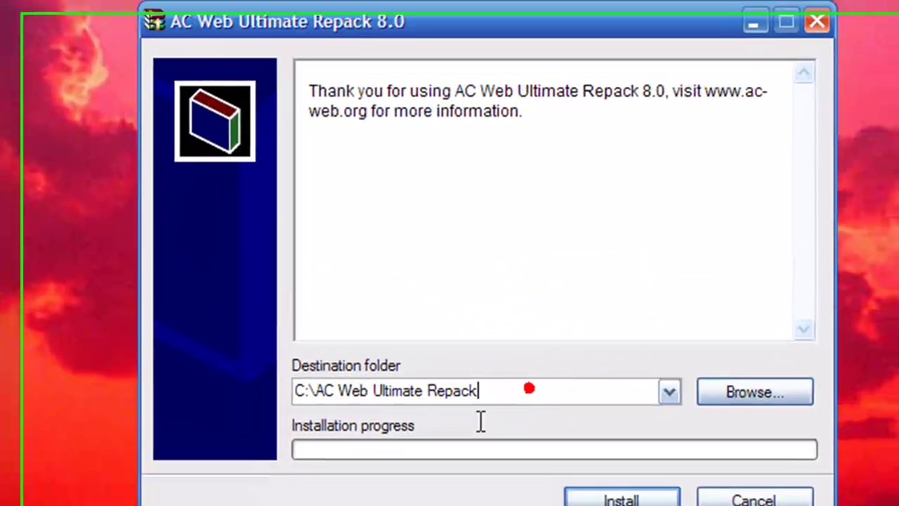
Step: Install to C:\AC Web Ultimate Repack with Yes to All file replacement, then close the README
left_click_drag(480, 390, 281, 399)
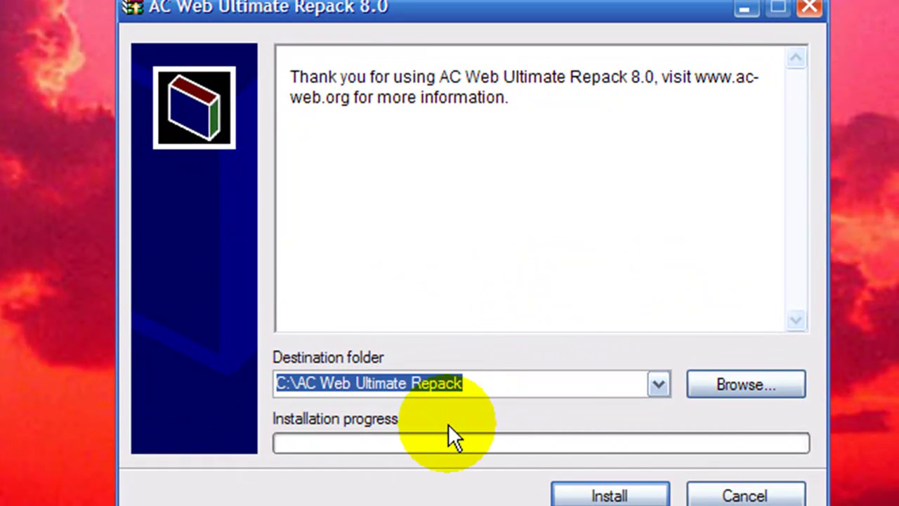
left_click(602, 495)
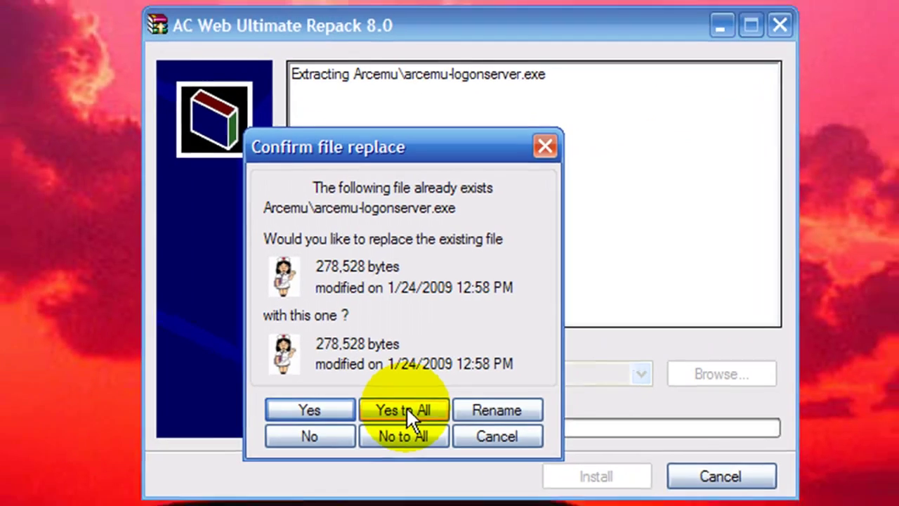
left_click(404, 421)
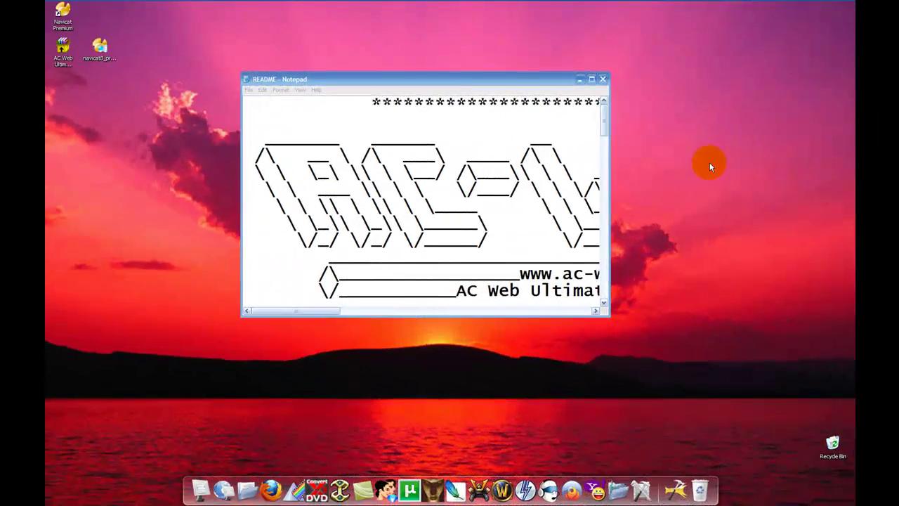
left_click(603, 81)
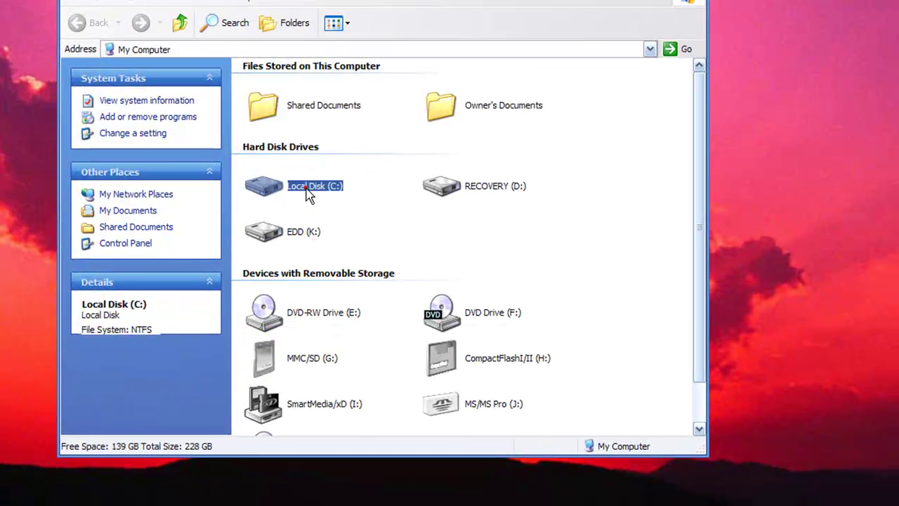
Step: Browse to C:\AC Web Ultimate Repack\Tools\Map Extractor
double_click(309, 195)
scroll(516, 260, "down", 3)
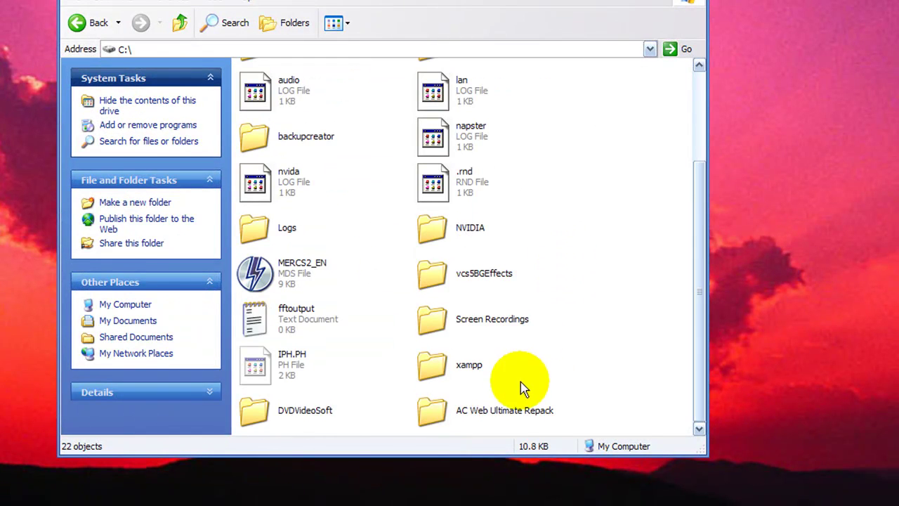
left_click(509, 410)
double_click(512, 412)
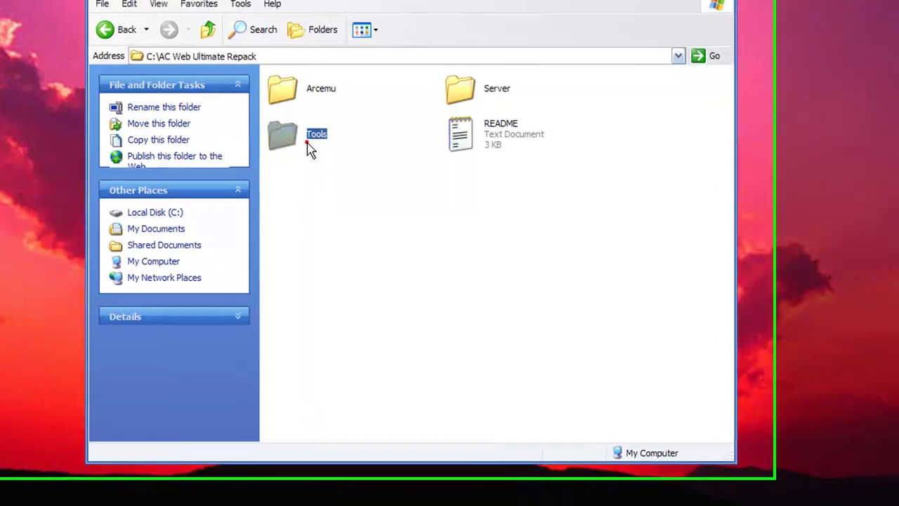
double_click(309, 140)
double_click(379, 106)
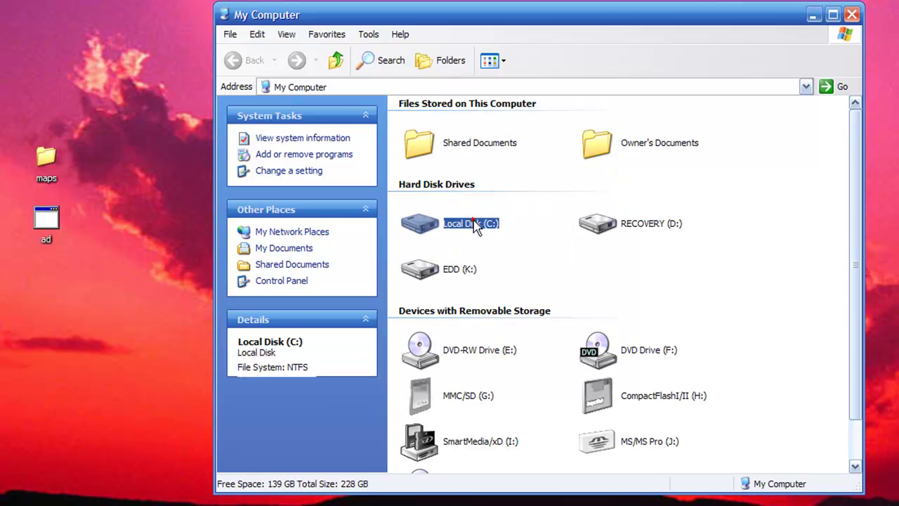
Step: Open the C:\Program Files\World of Warcraft folder
double_click(485, 217)
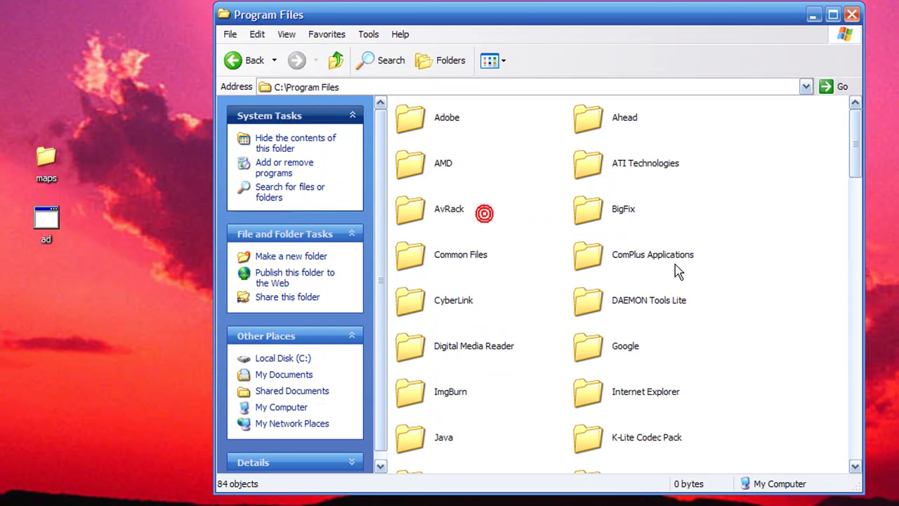
scroll(684, 295, "down", 10)
scroll(687, 303, "down", 8)
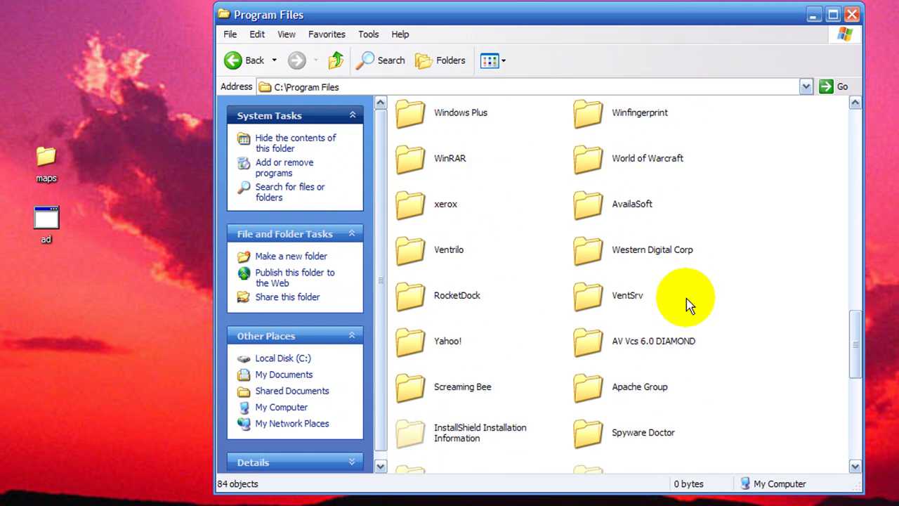
scroll(726, 314, "down", 2)
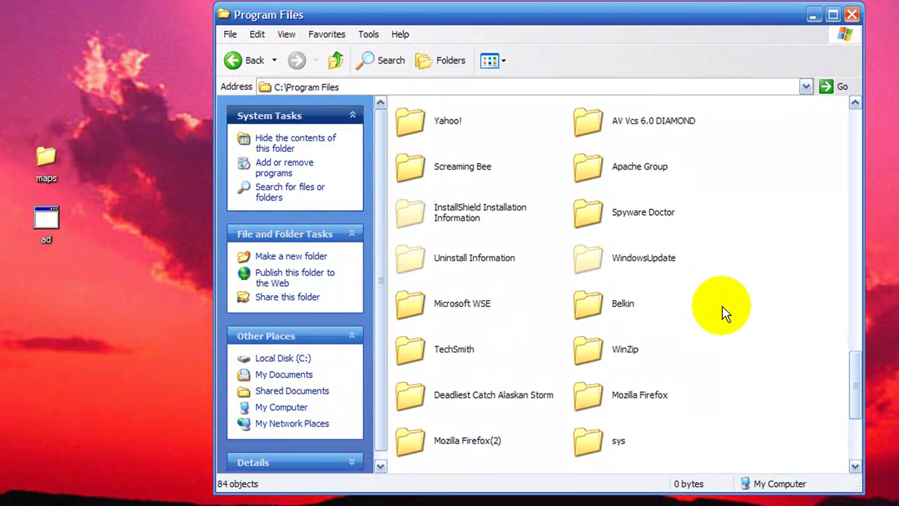
scroll(725, 314, "up", 5)
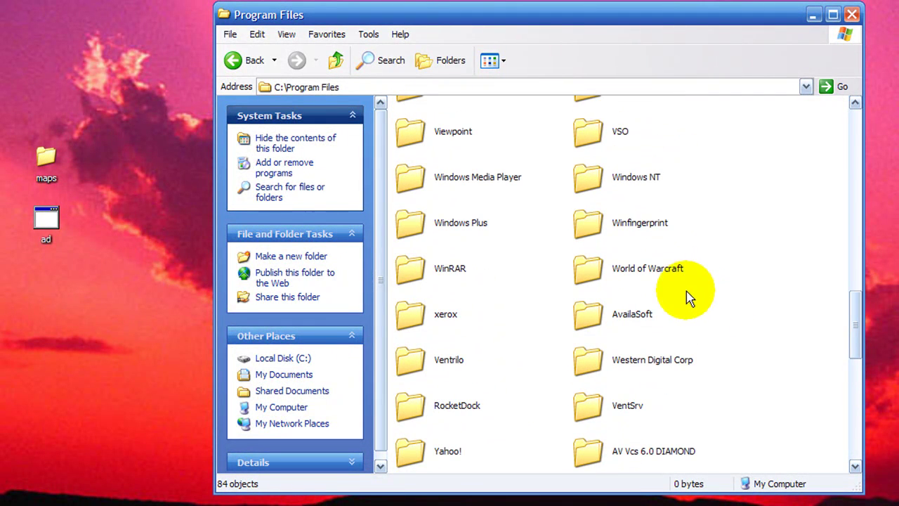
double_click(665, 272)
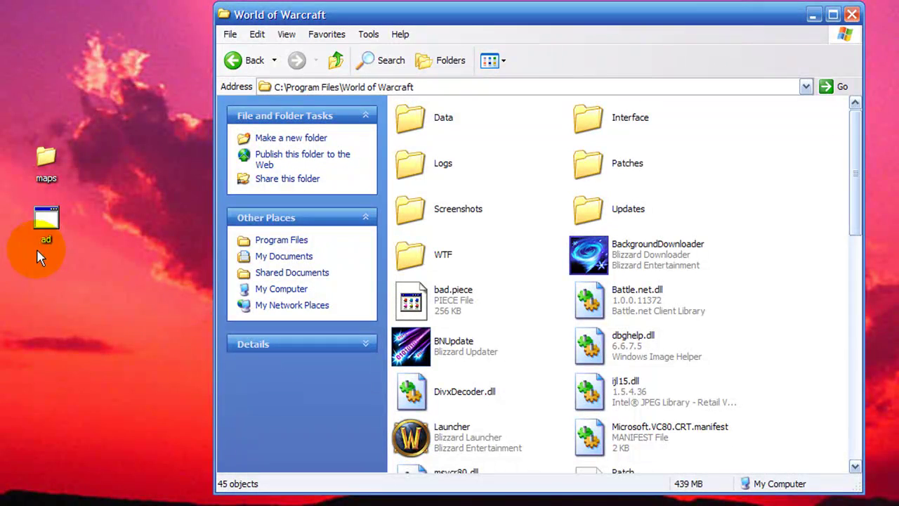
Step: Drag the desktop maps folder and ad file into World of Warcraft, then select ad
left_click(43, 228)
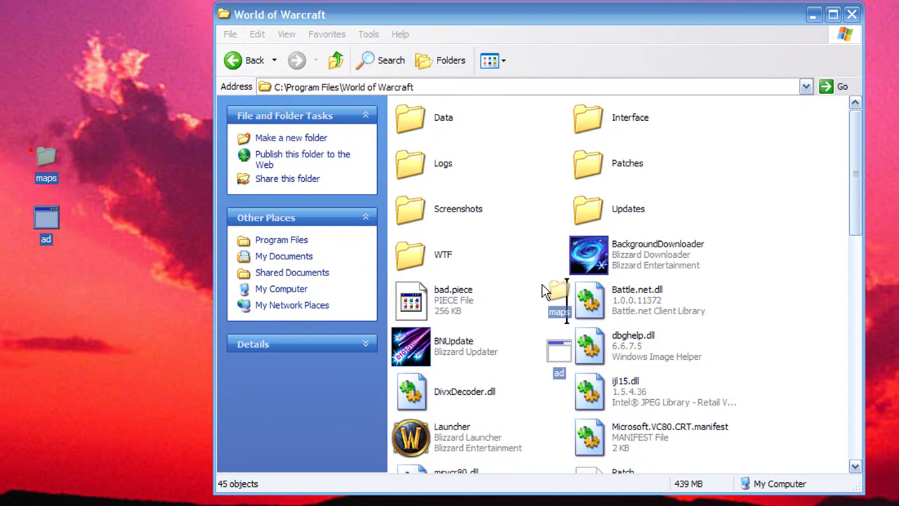
left_click_drag(544, 291, 768, 301)
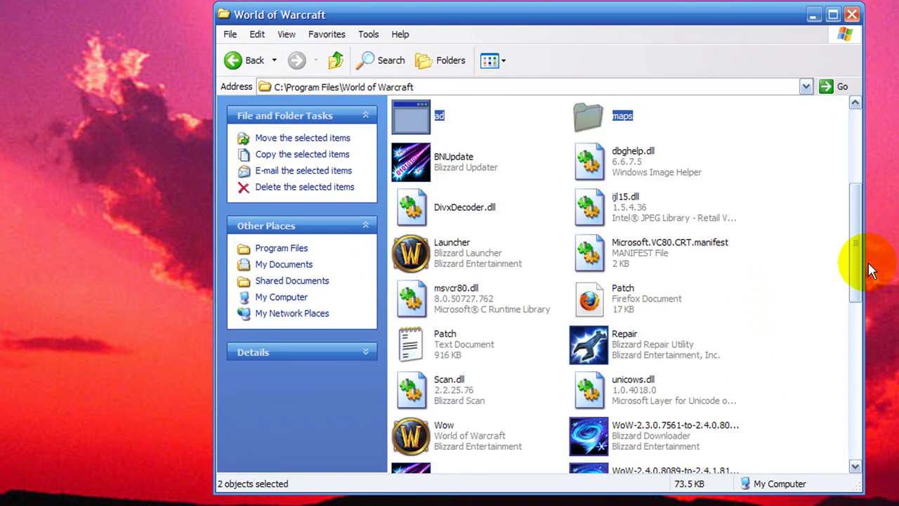
scroll(863, 259, "down", 5)
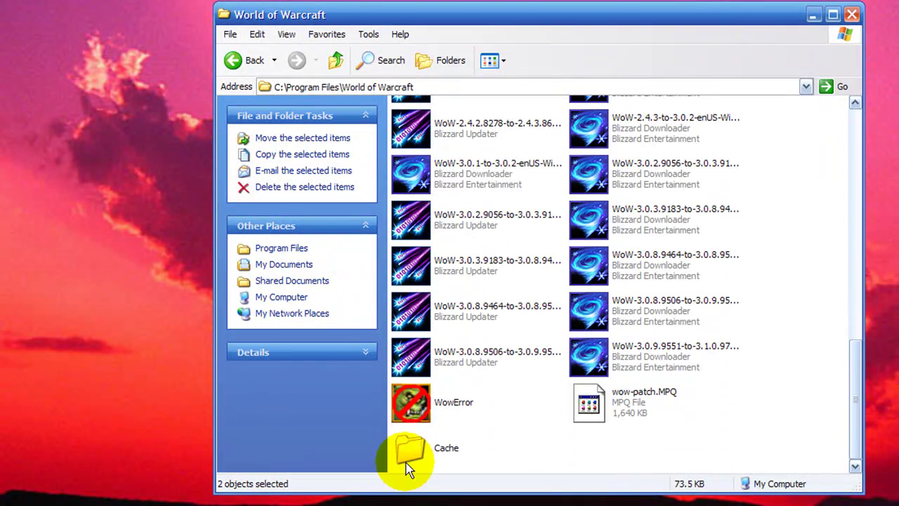
scroll(561, 437, "up", 10)
scroll(597, 435, "up", 3)
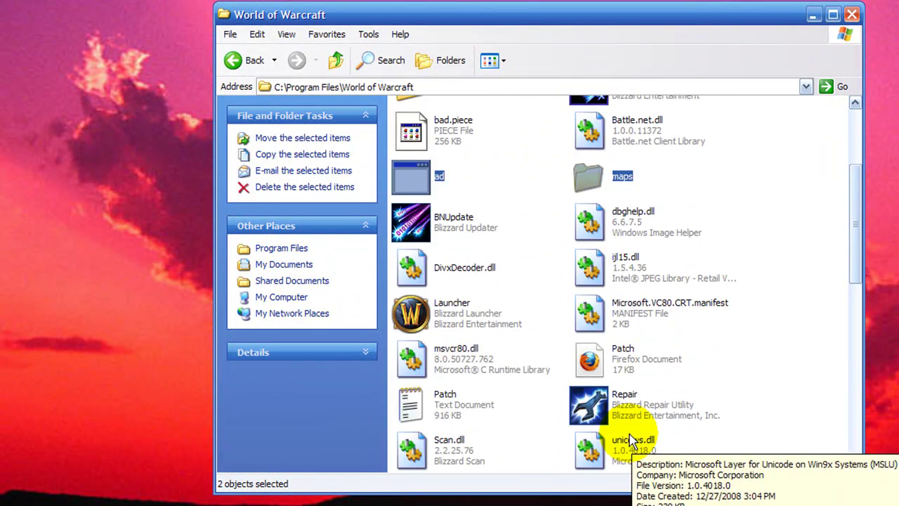
left_click(509, 184)
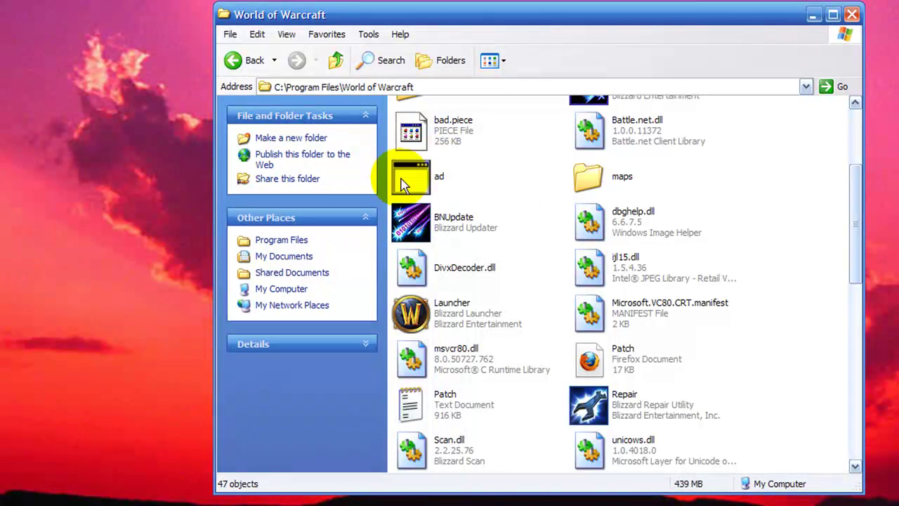
left_click(415, 186)
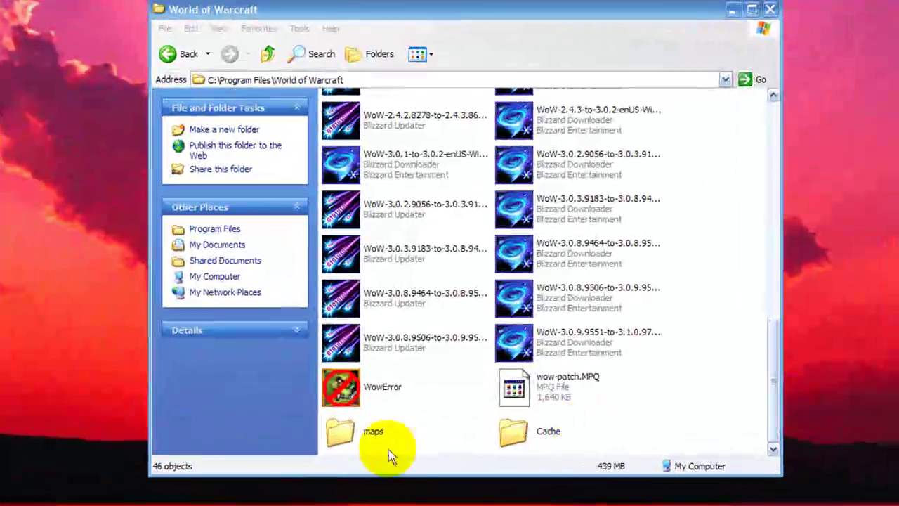
Step: Move the maps folder via the desktop into C:\AC Web Ultimate Repack\Arcemu
mouse_move(357, 437)
left_mouse_down()
mouse_move(120, 425)
mouse_move(25, 329)
left_mouse_up()
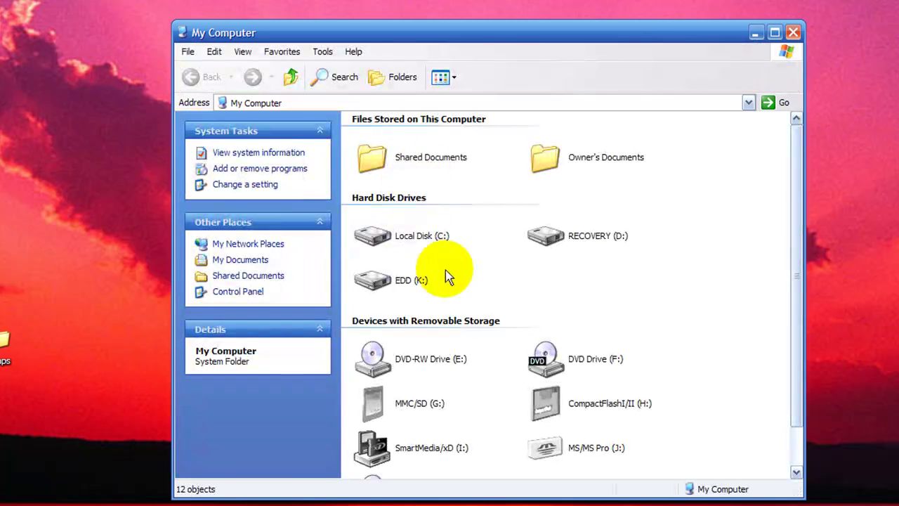
double_click(391, 235)
scroll(632, 320, "down", 3)
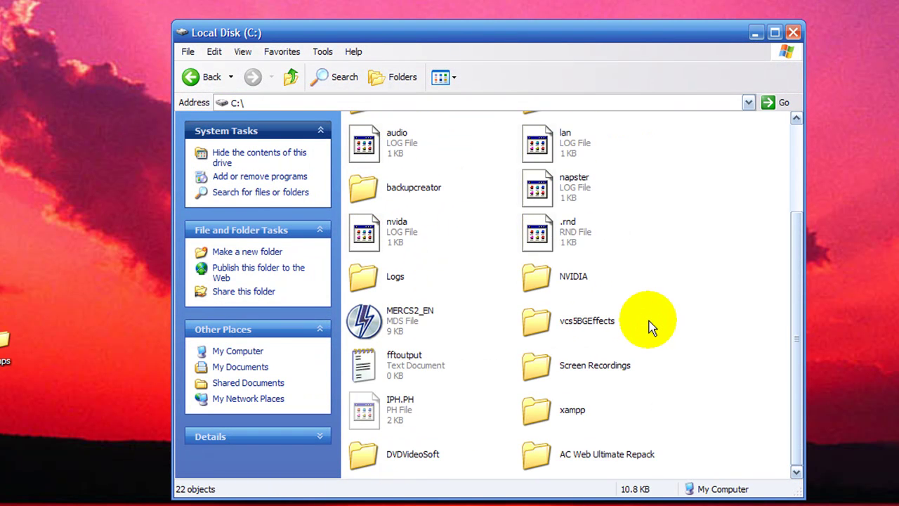
double_click(608, 453)
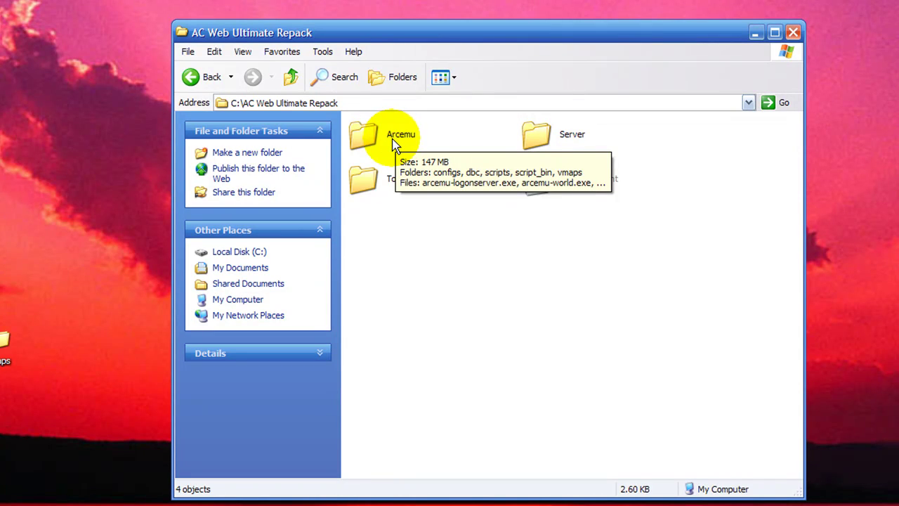
double_click(382, 139)
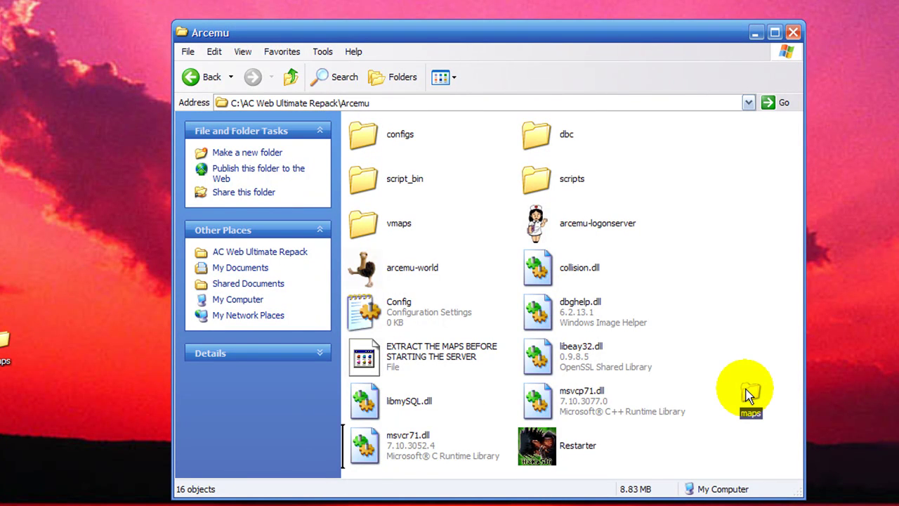
left_click_drag(746, 389, 745, 389)
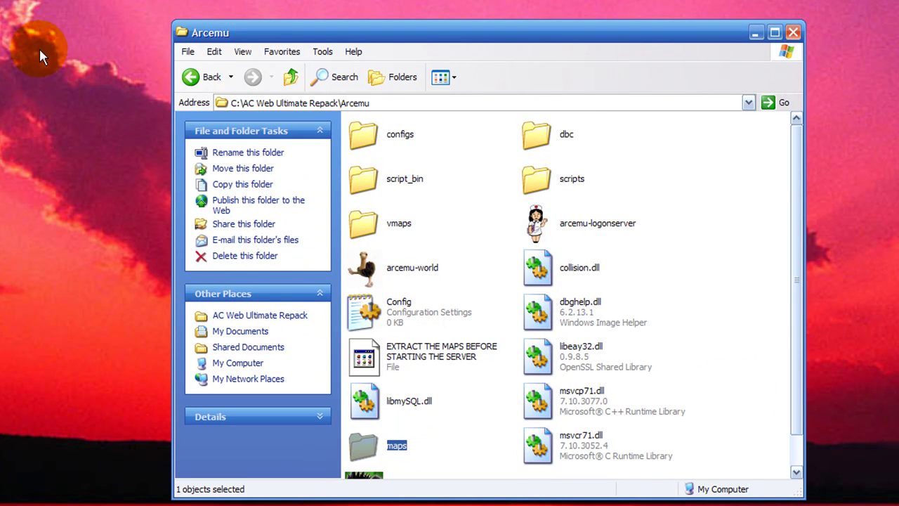
Step: Navigate back and forward, then reopen Arcemu to see maps among its 17 items
left_click(201, 78)
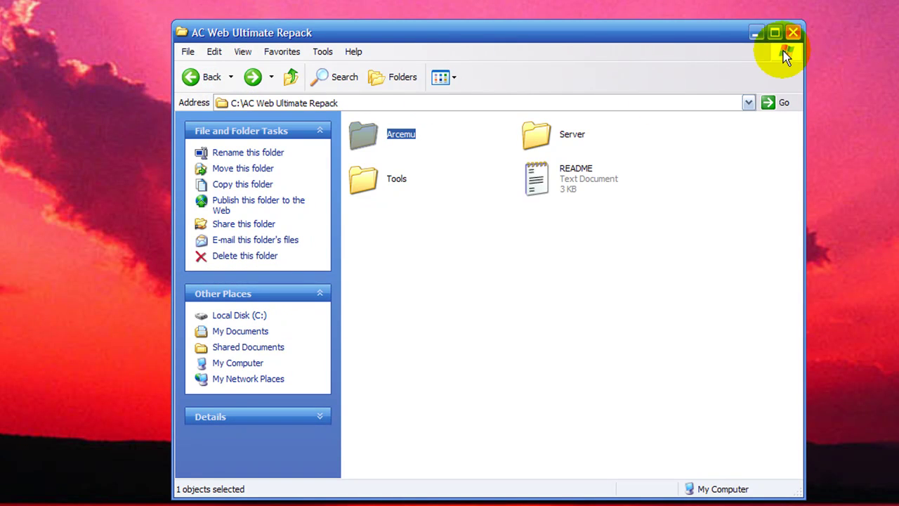
left_click(191, 79)
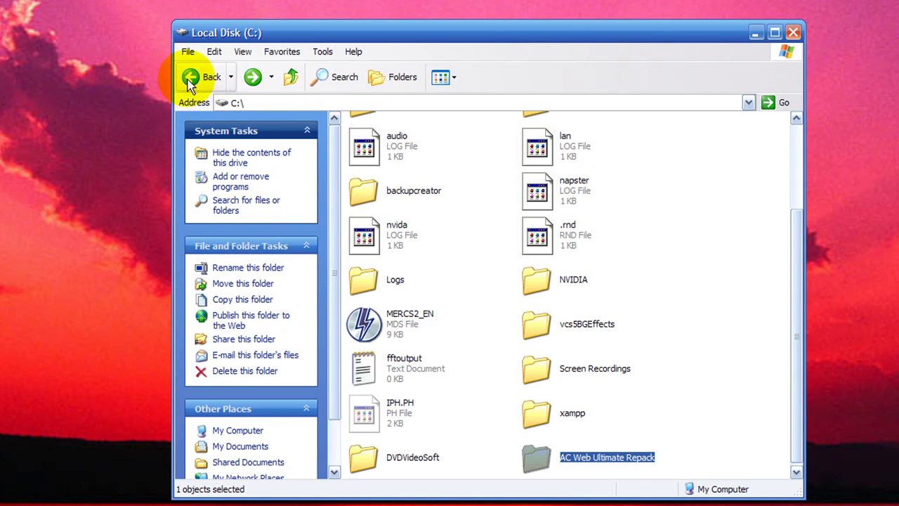
left_click(252, 77)
double_click(389, 142)
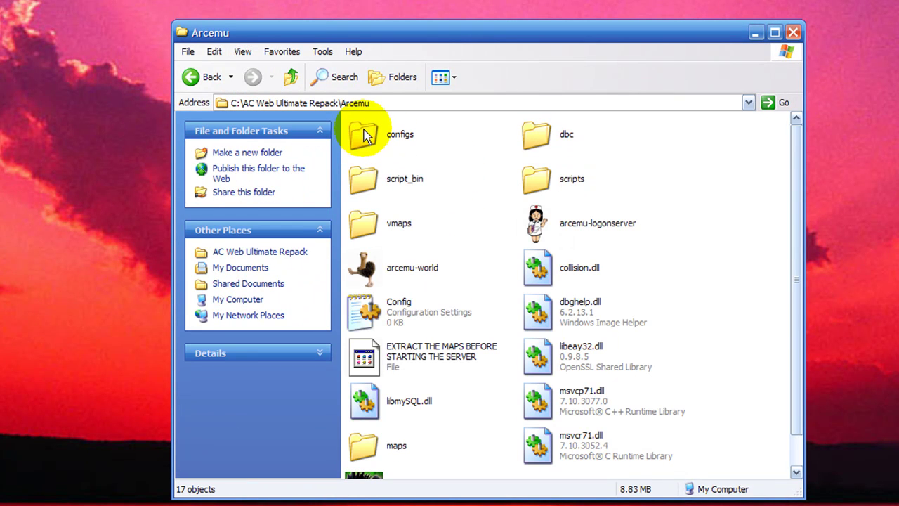
Step: Open the arcemu-logonserver config from Arcemu's configs folder and scroll to the build settings
double_click(364, 135)
double_click(426, 136)
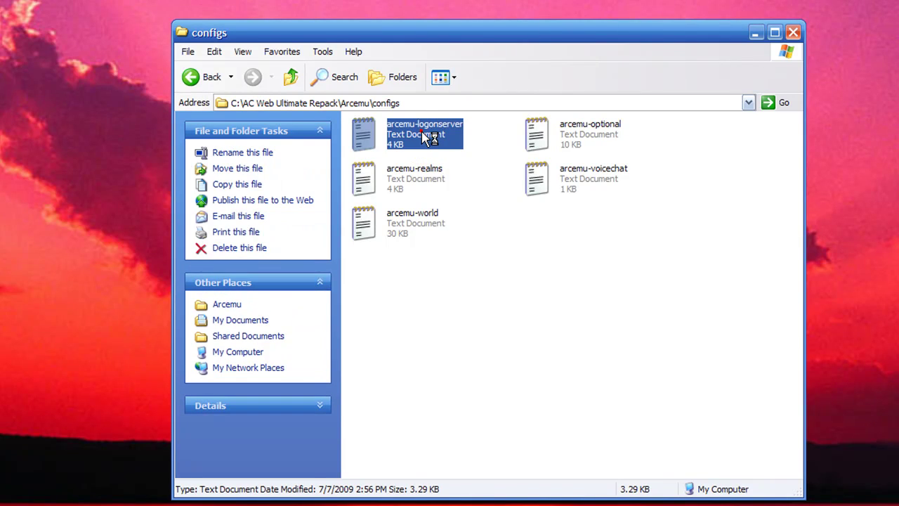
scroll(560, 273, "down", 10)
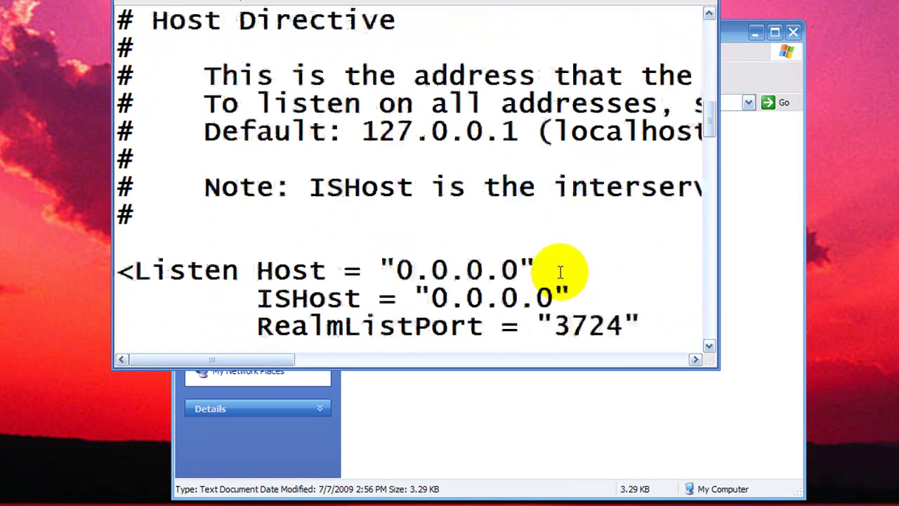
scroll(560, 272, "down", 10)
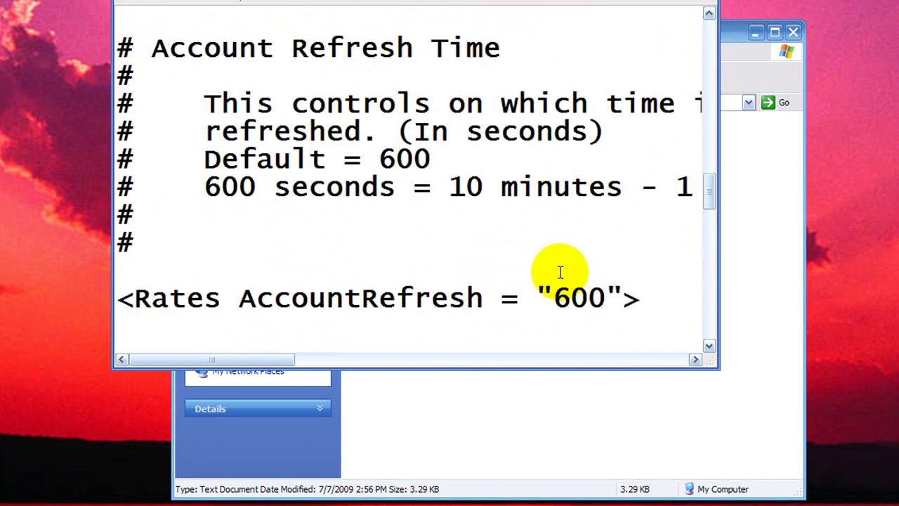
scroll(560, 272, "down", 2)
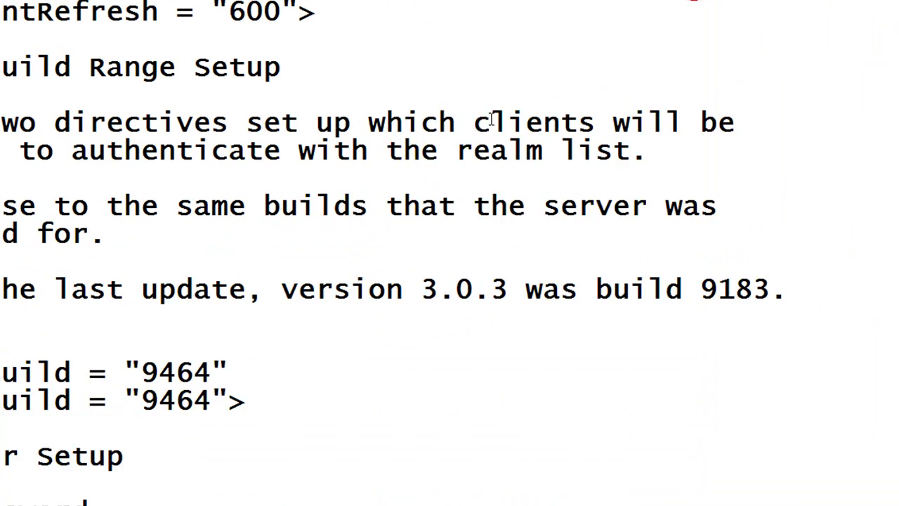
scroll(465, 117, "down", 3)
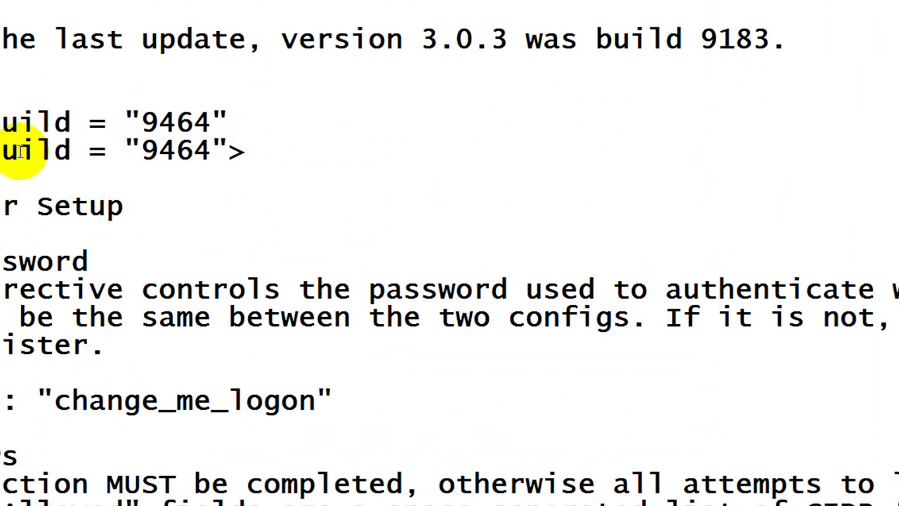
Step: Change the accepted client builds to 0000 through 9999, then return to the Arcemu folder
left_click_drag(143, 117, 204, 119)
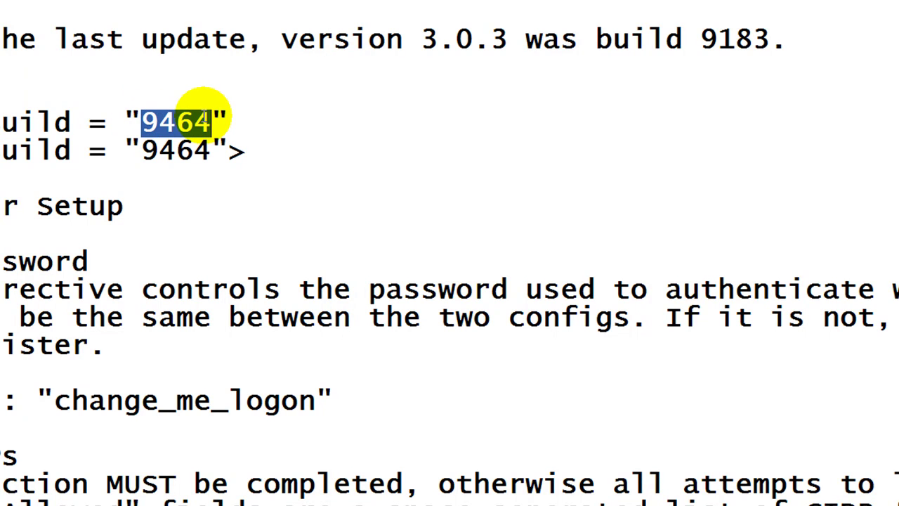
type("0")
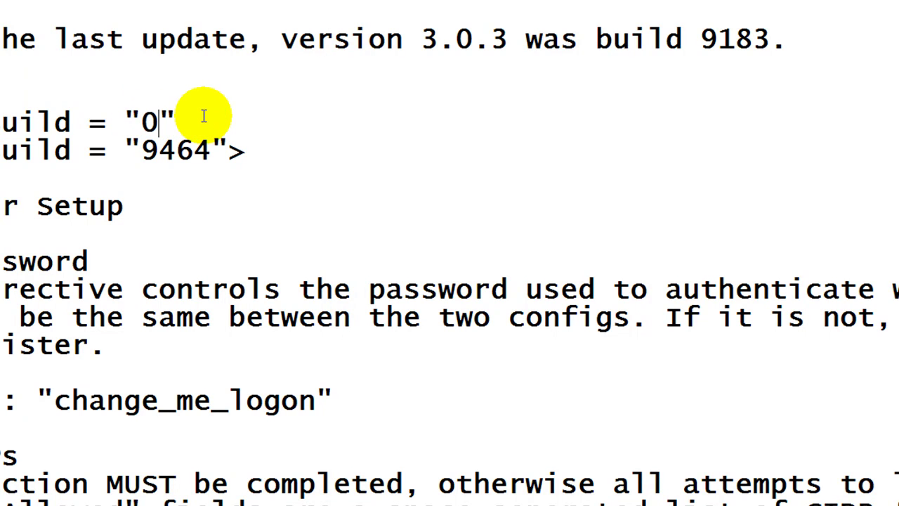
type("000")
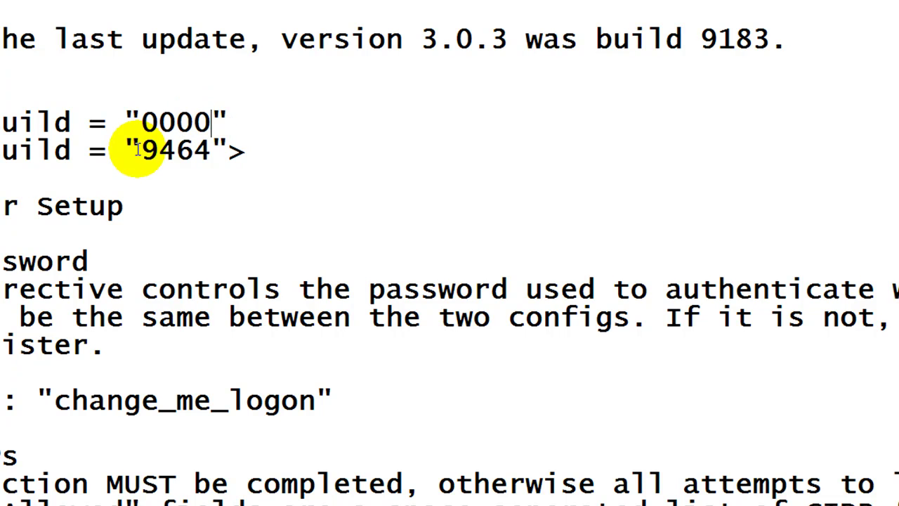
left_click_drag(143, 150, 198, 149)
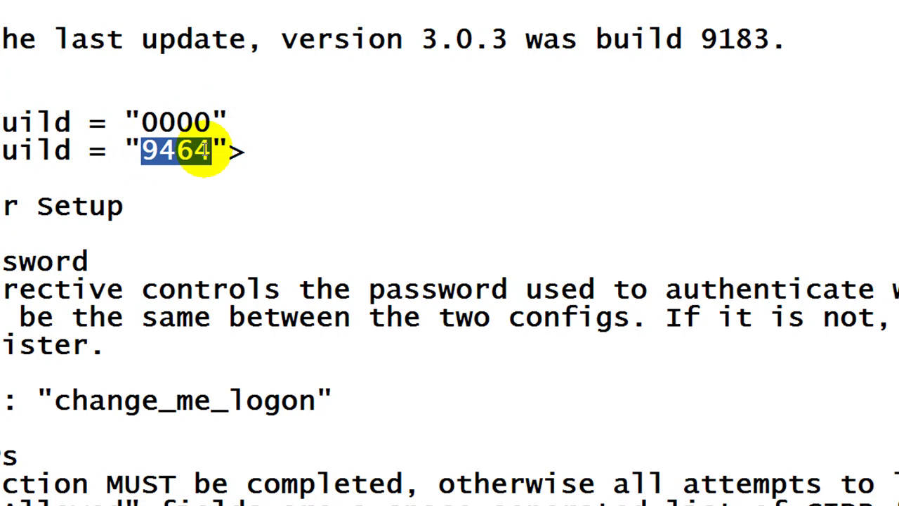
type("999")
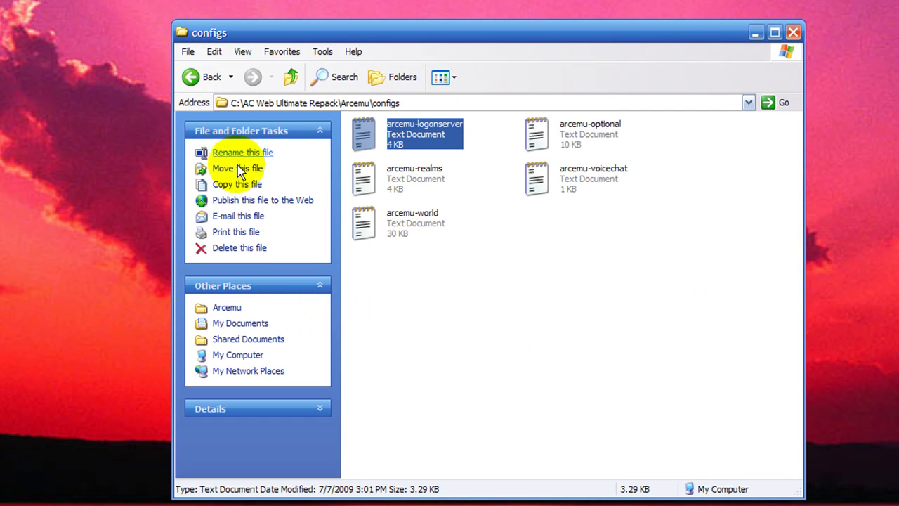
left_click(203, 79)
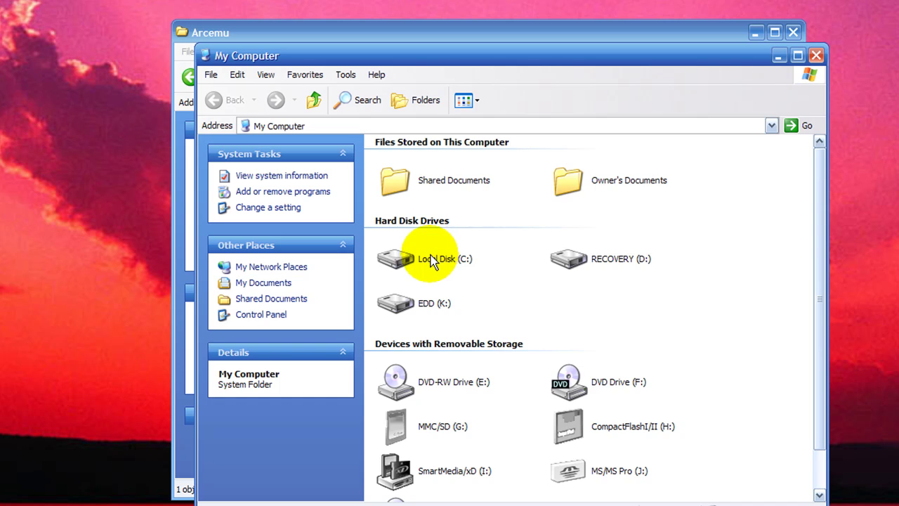
Step: Browse to C:\Program Files\World of Warcraft\Data\enUS
double_click(431, 257)
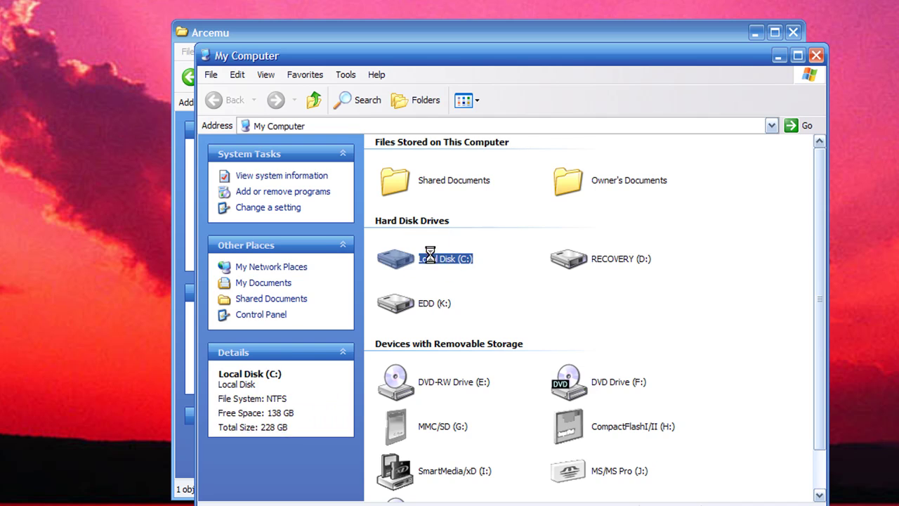
double_click(421, 244)
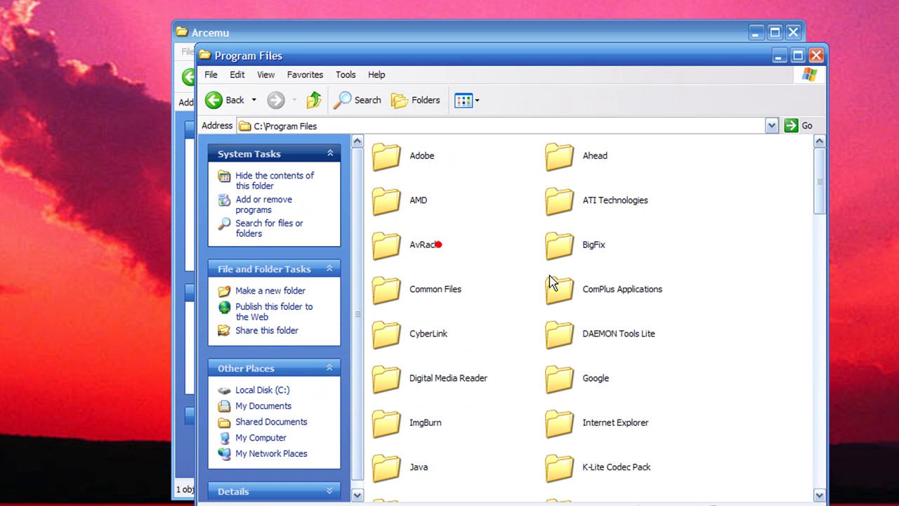
scroll(609, 434, "down", 10)
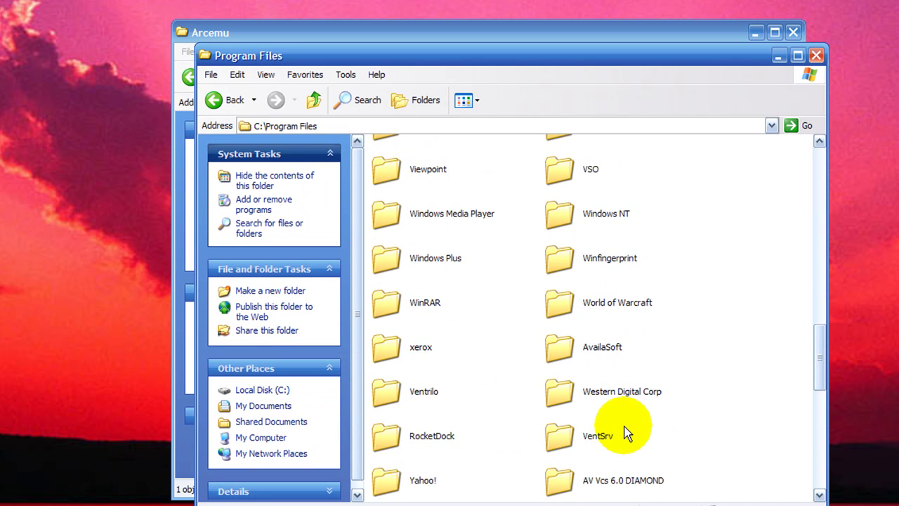
scroll(625, 425, "down", 6)
scroll(625, 424, "up", 4)
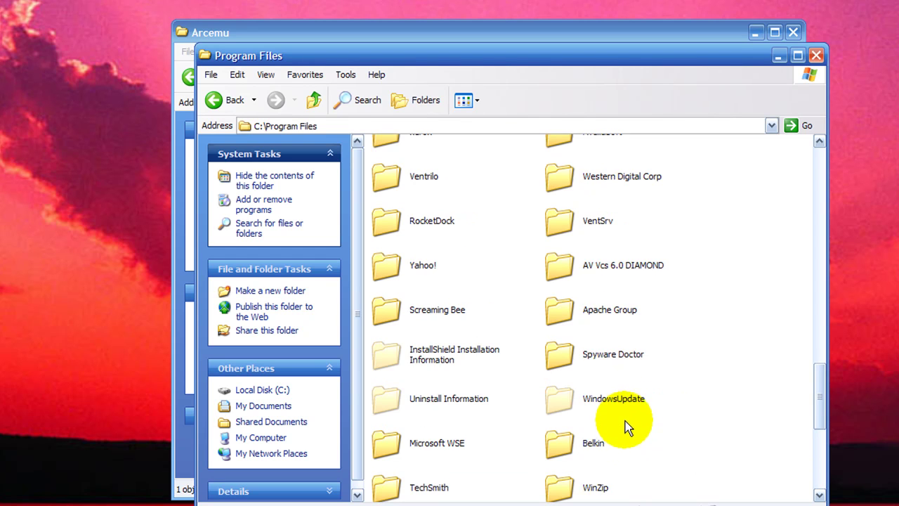
scroll(627, 415, "up", 3)
double_click(632, 302)
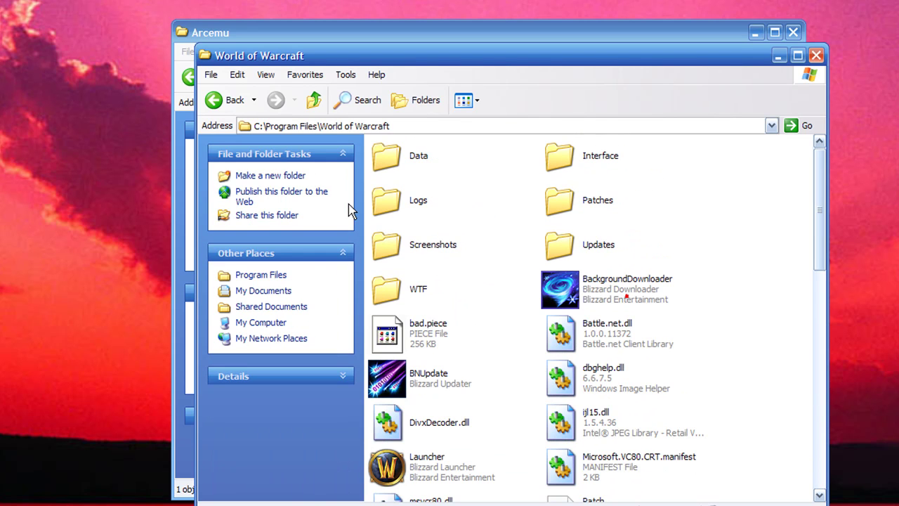
double_click(397, 158)
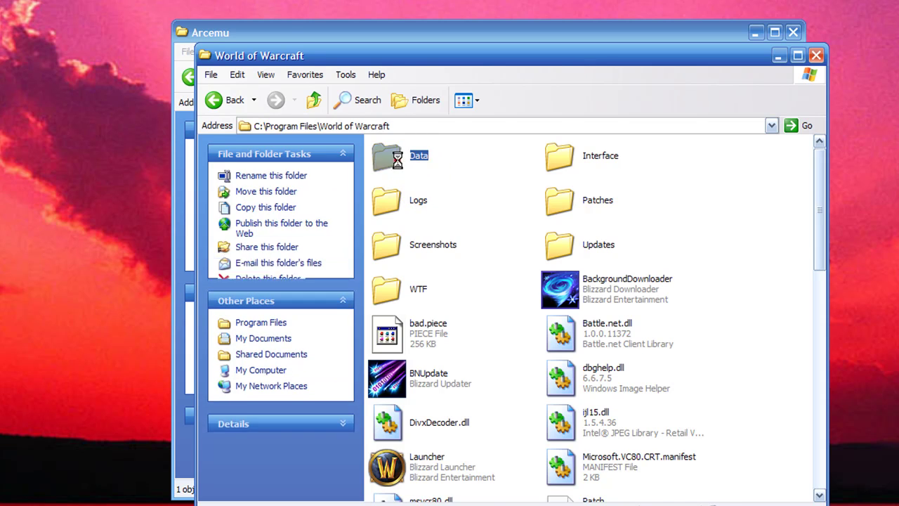
left_click(221, 98)
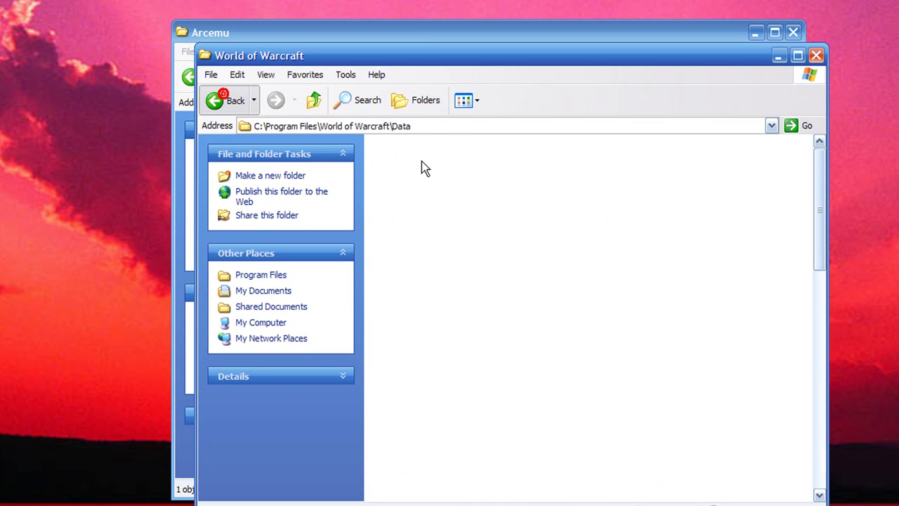
double_click(386, 156)
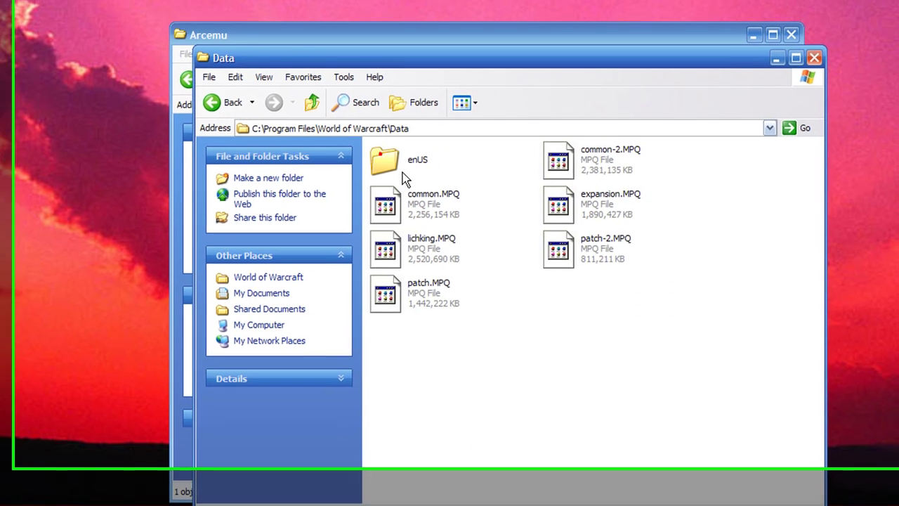
double_click(392, 167)
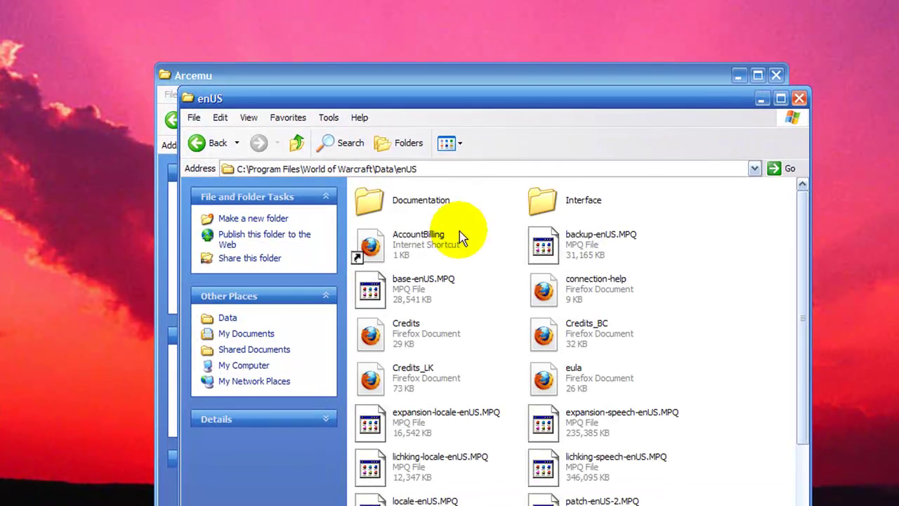
scroll(460, 242, "down", 3)
Step: Open realmlist.wtf, check its 127.0.0.1 server address, and close it
double_click(558, 436)
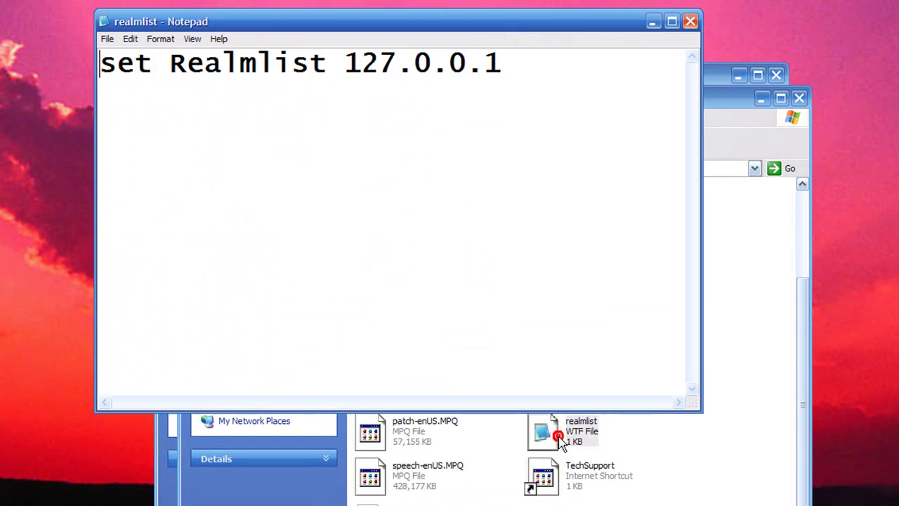
left_click_drag(345, 63, 509, 75)
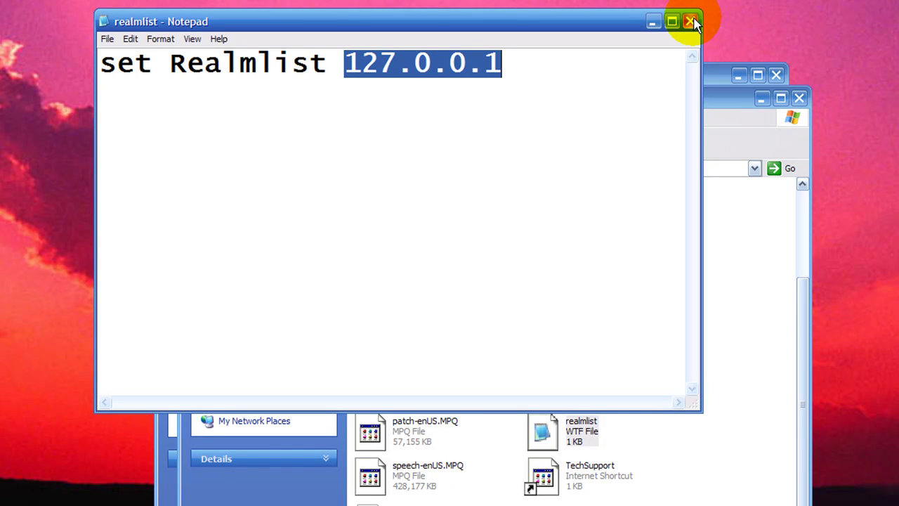
left_click(692, 23)
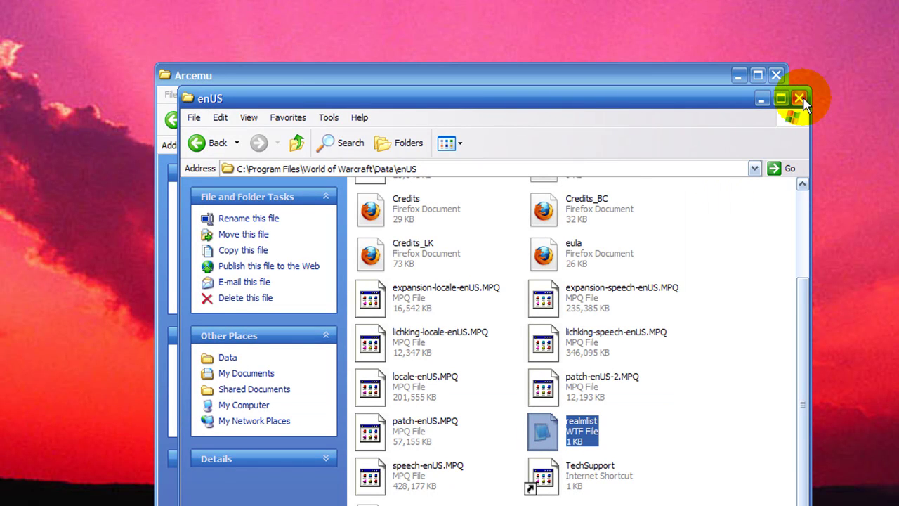
Step: Close the enUS window and start MySQL.bat from the repack's Server folder
left_click(799, 98)
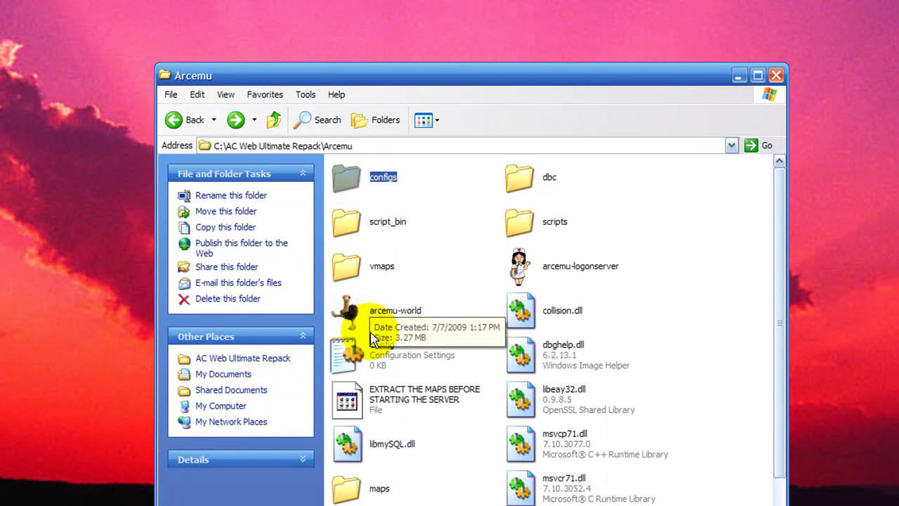
left_click(191, 120)
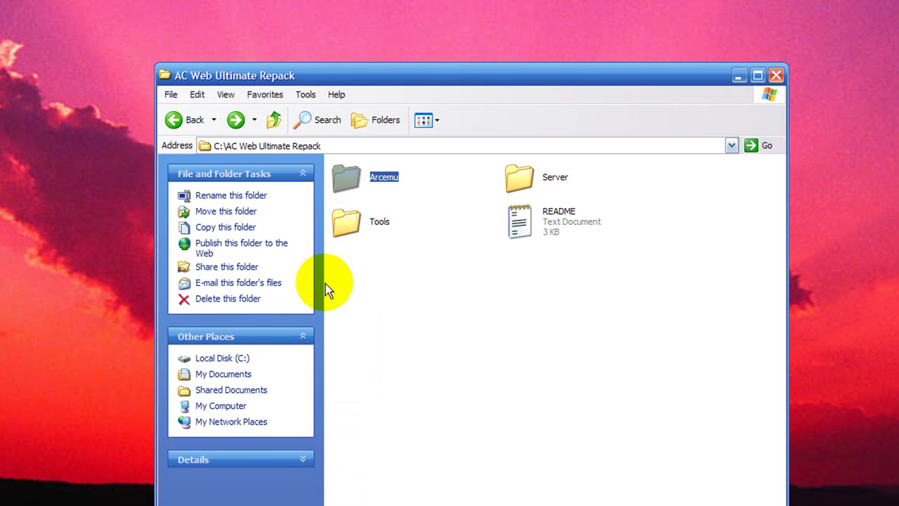
double_click(349, 177)
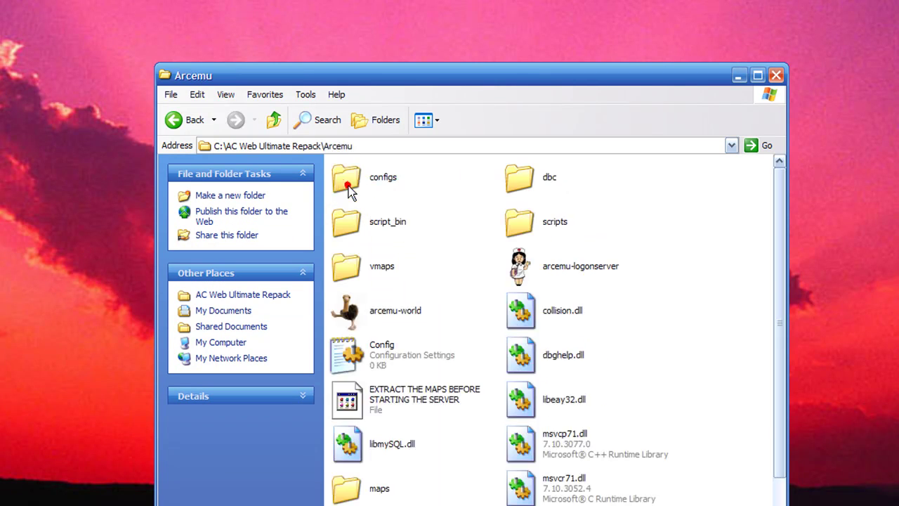
left_click(193, 121)
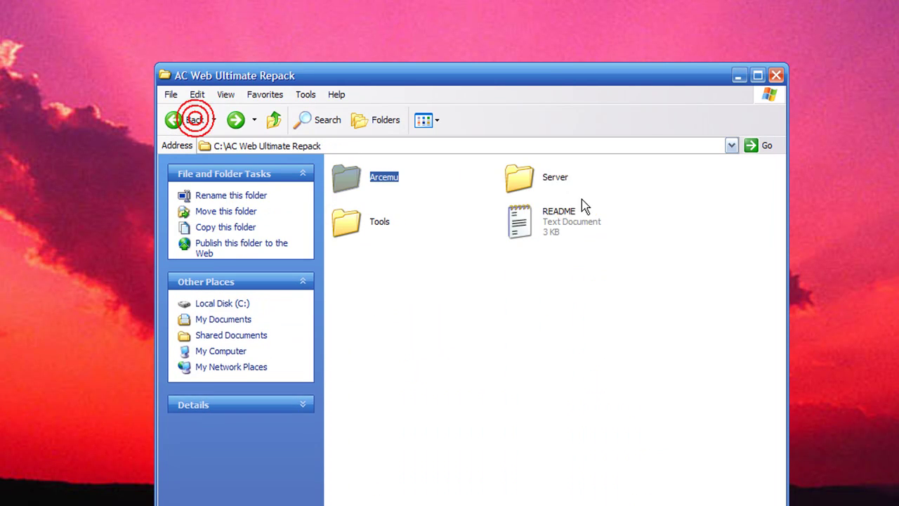
double_click(525, 178)
left_click(362, 358)
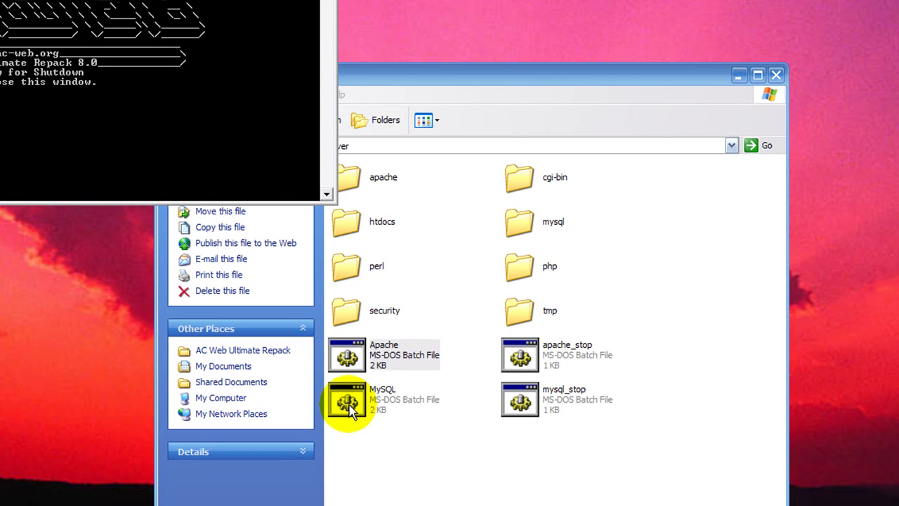
double_click(348, 403)
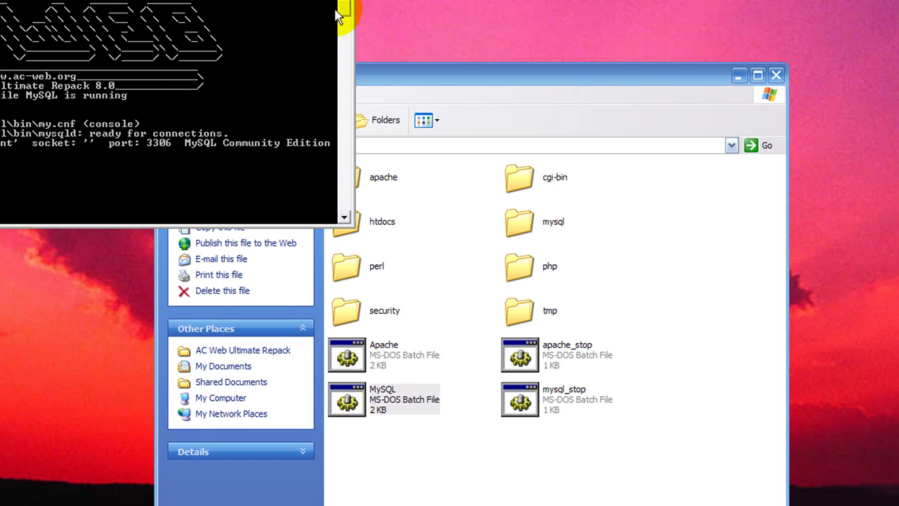
Step: Launch arcemu-world and arcemu-logonserver from Arcemu, placing the logon console on the right
left_click(336, 238)
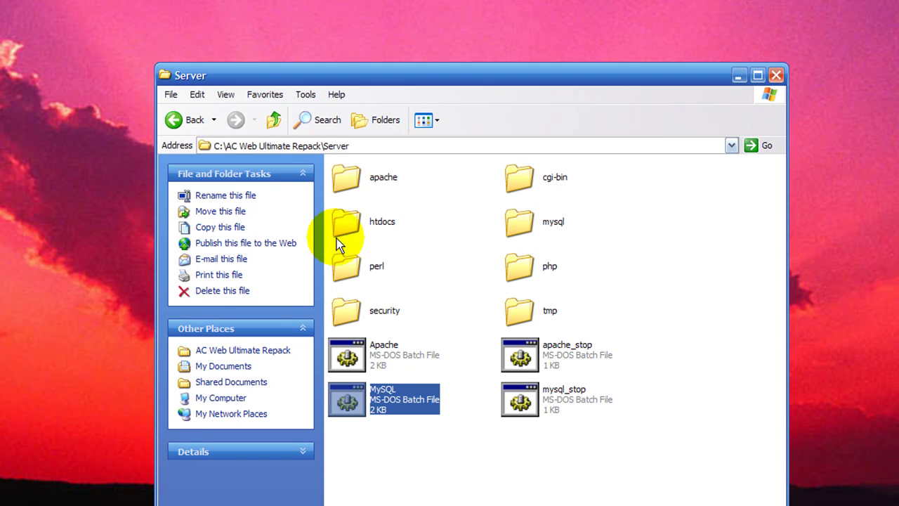
left_click(193, 121)
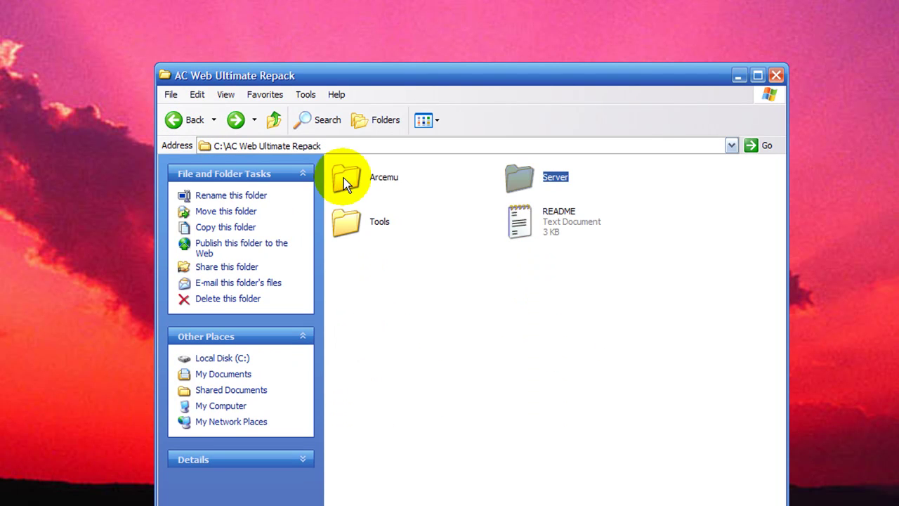
left_click(363, 180)
double_click(363, 180)
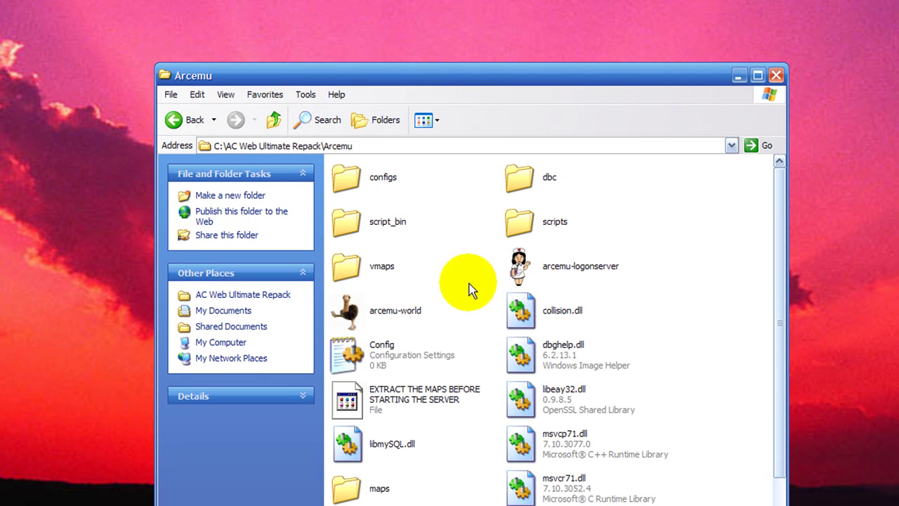
left_click(396, 317)
double_click(395, 318)
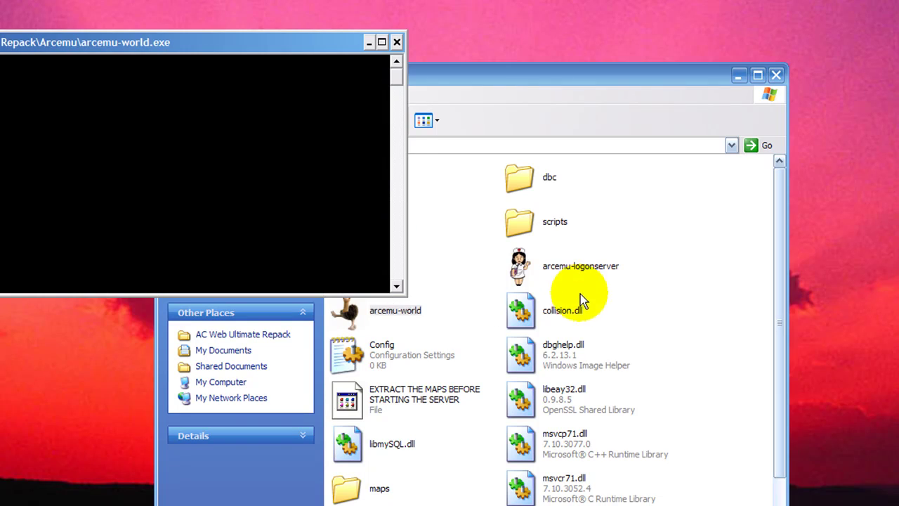
left_click(575, 280)
double_click(575, 280)
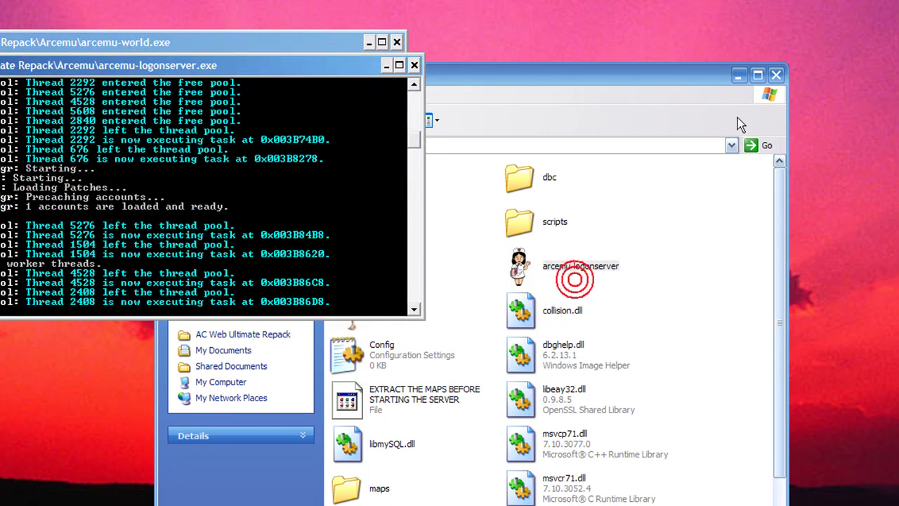
left_click(738, 80)
left_click_drag(295, 65, 745, 67)
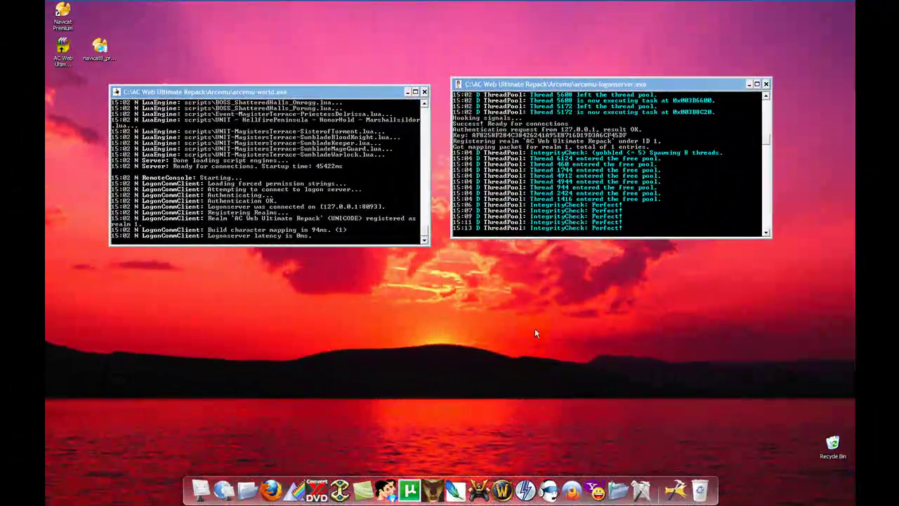
Step: Load the local repack home page at 127.0.0.1 in Firefox, then minimize the browser
mouse_move(261, 4)
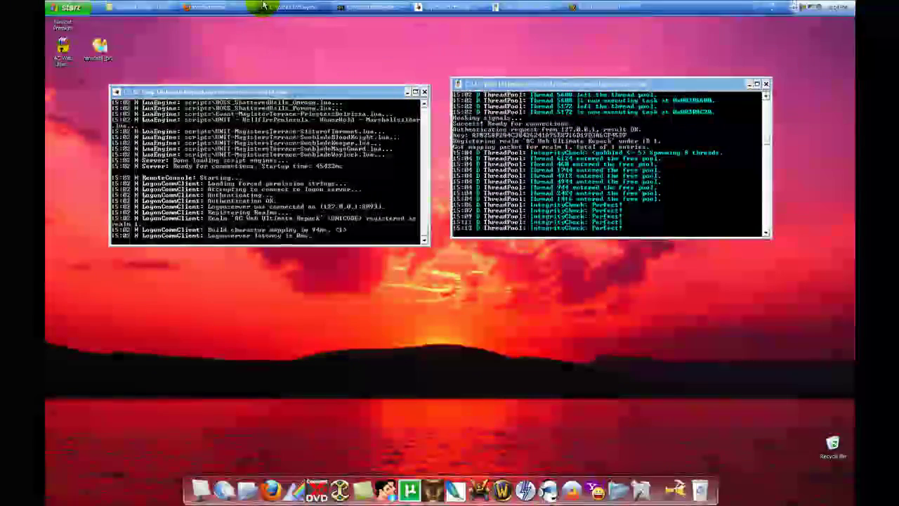
left_click(215, 9)
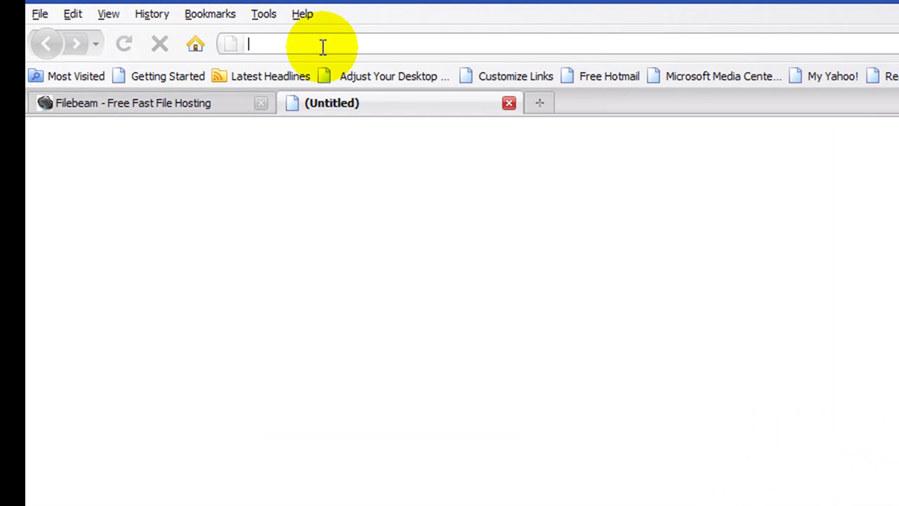
type("12")
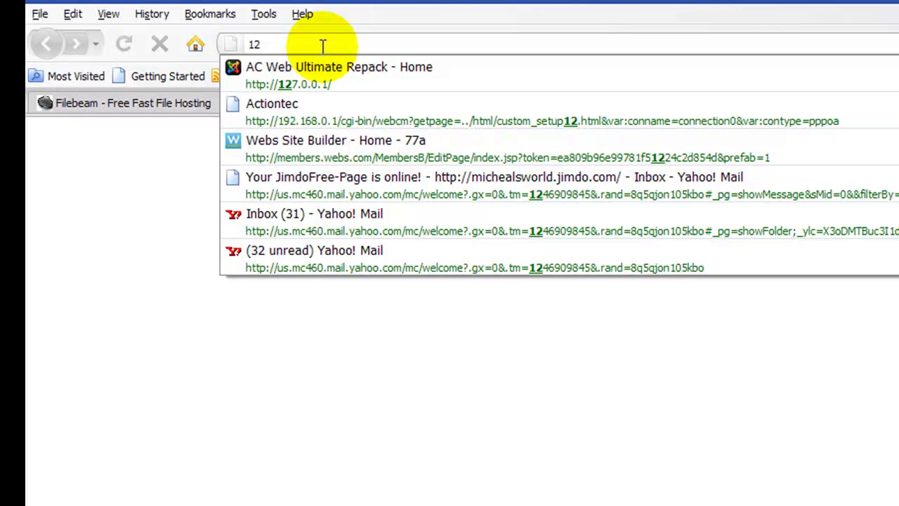
type("7.0.")
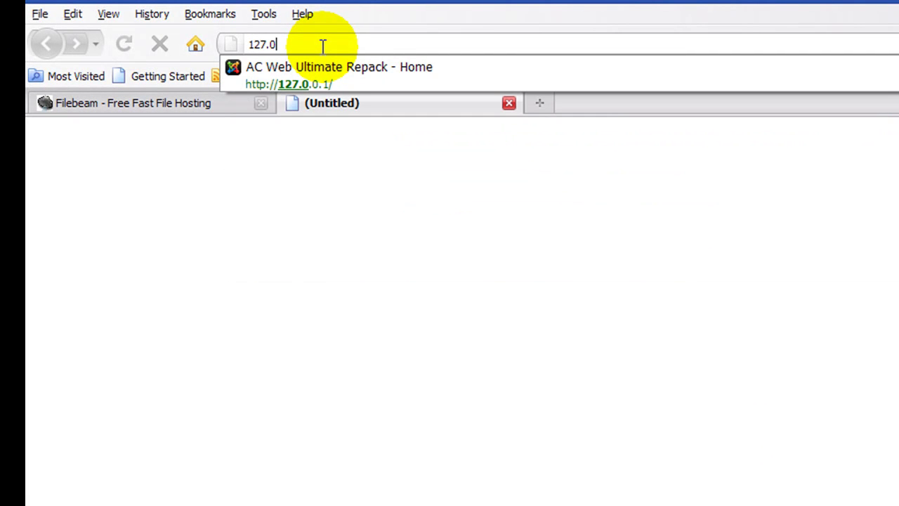
type("0.1/")
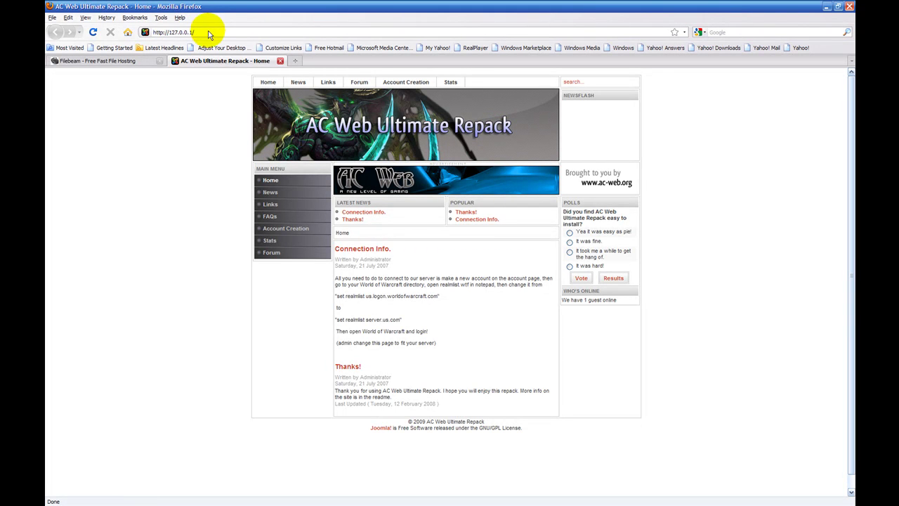
left_click(826, 9)
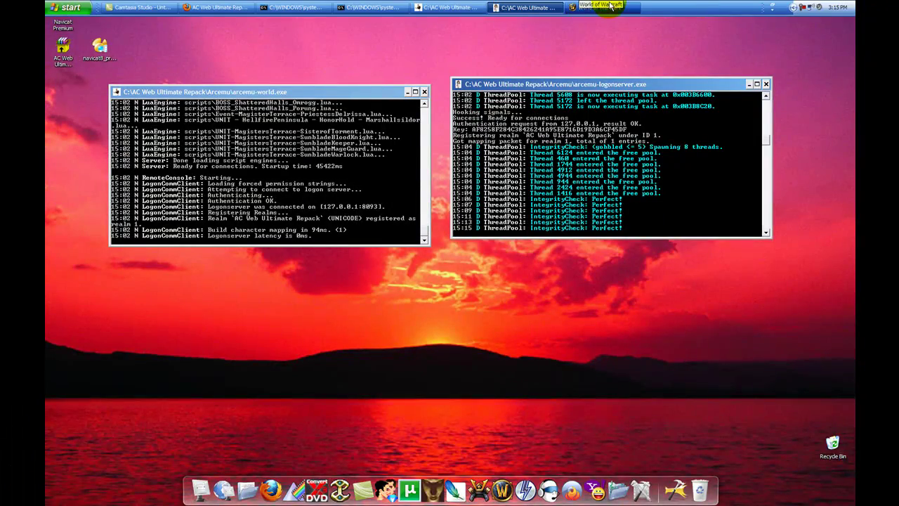
Step: Log in to World of Warcraft on the local server with the account name and password
left_click(606, 5)
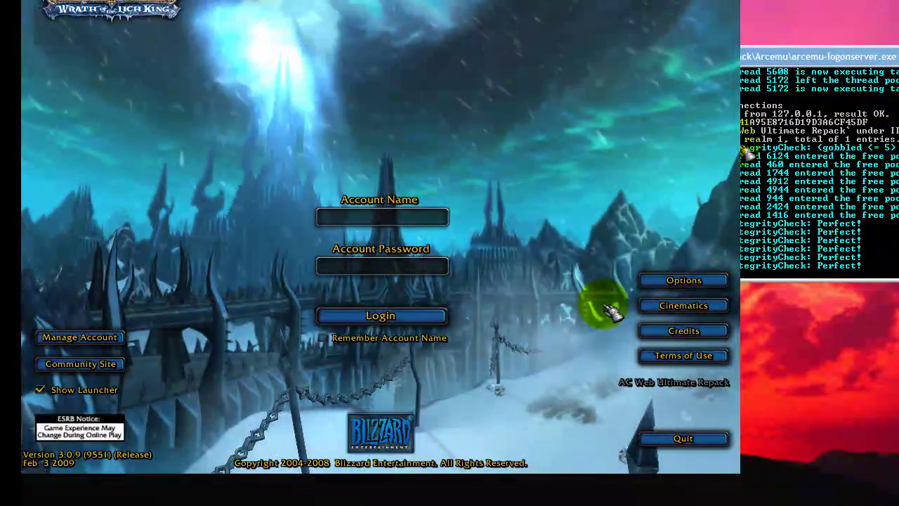
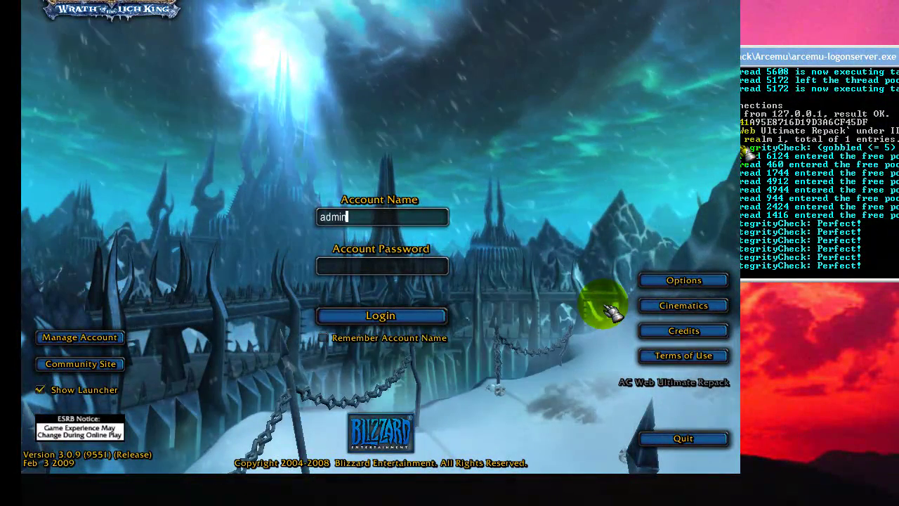
key("Tab")
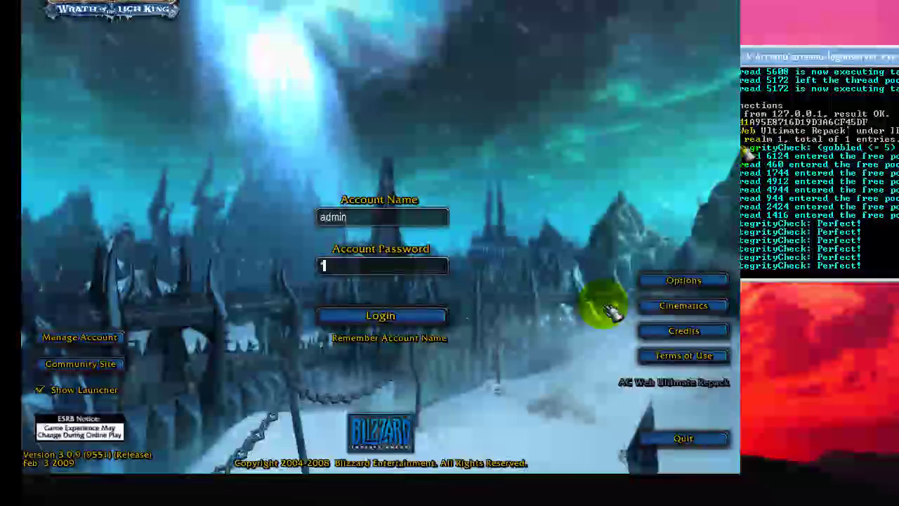
key("Return")
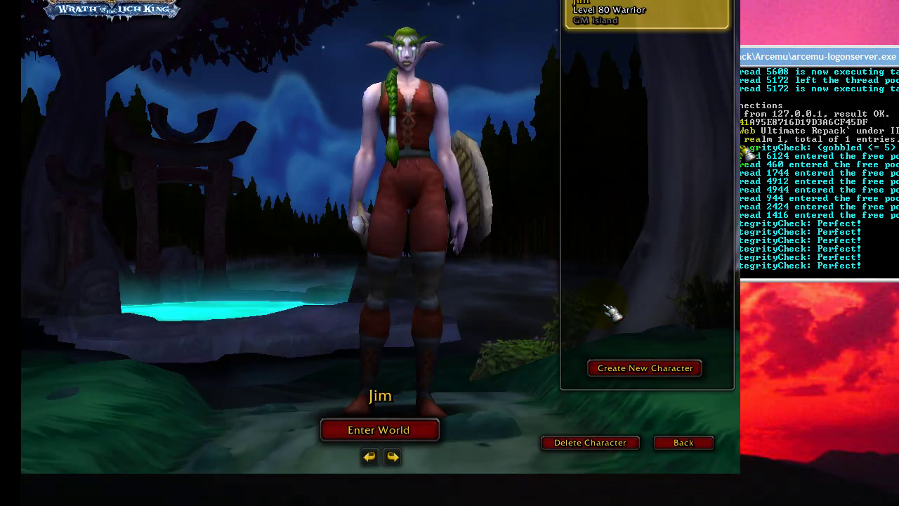
Step: Enter the world as the Level 80 Warrior, then hide and restore the interface with Alt+Z
left_click(412, 428)
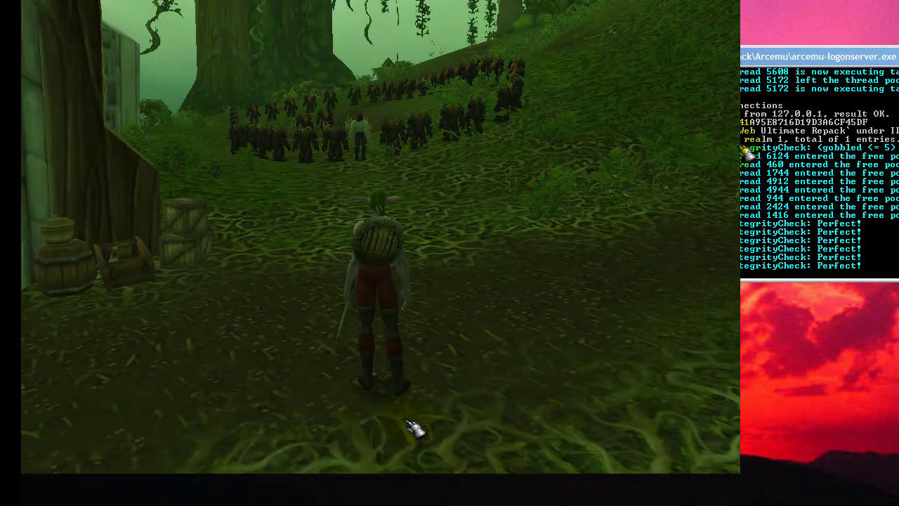
key("alt+z")
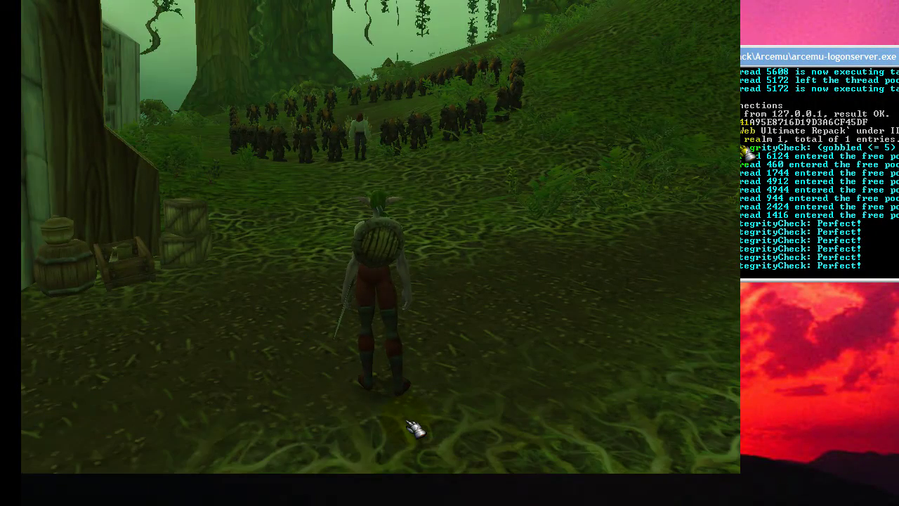
key("alt+z")
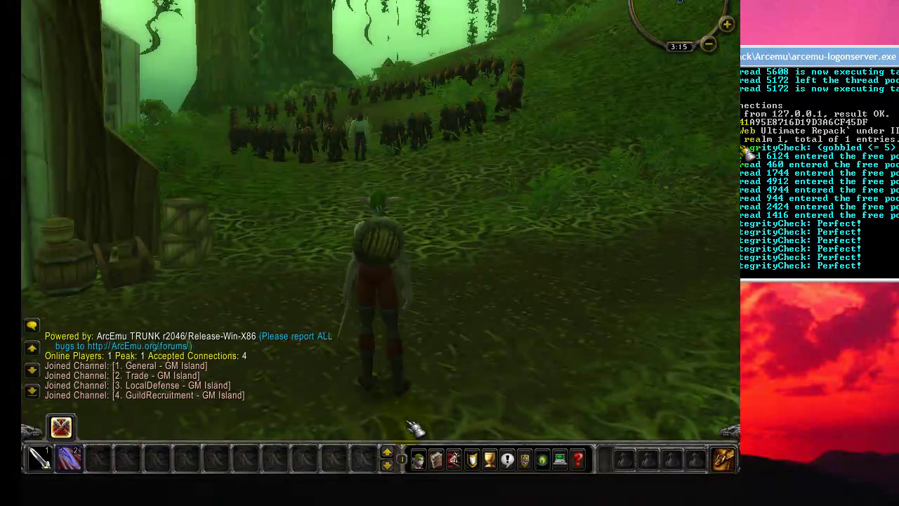